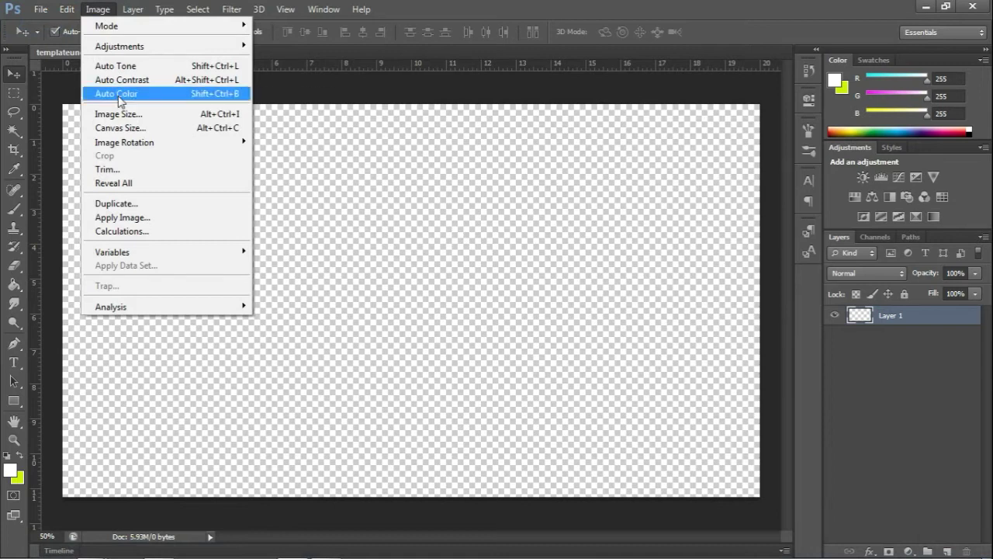
Step: Review the blank template's pixel dimensions and resolution in the Image Size settings
click(123, 114)
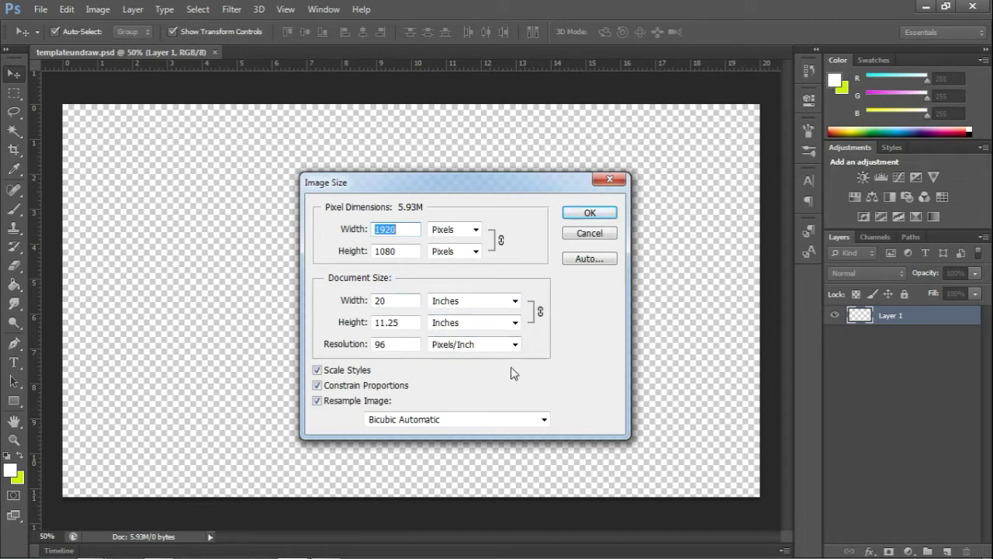
click(589, 214)
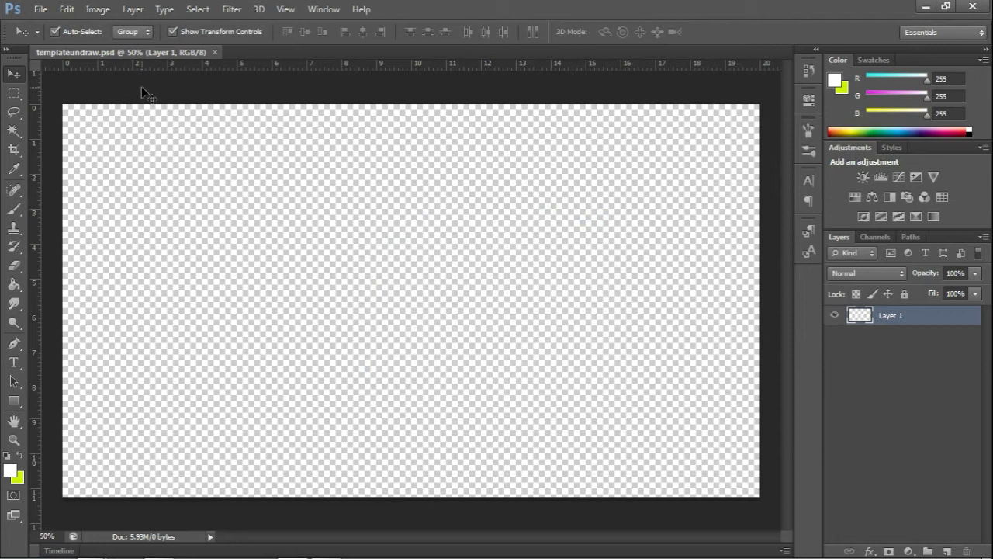
Step: Open the "aesthetic pictures sunset wallpaper big sun hd" image from the BAHAN folder inside UNDRAW's New folder (2)
click(43, 11)
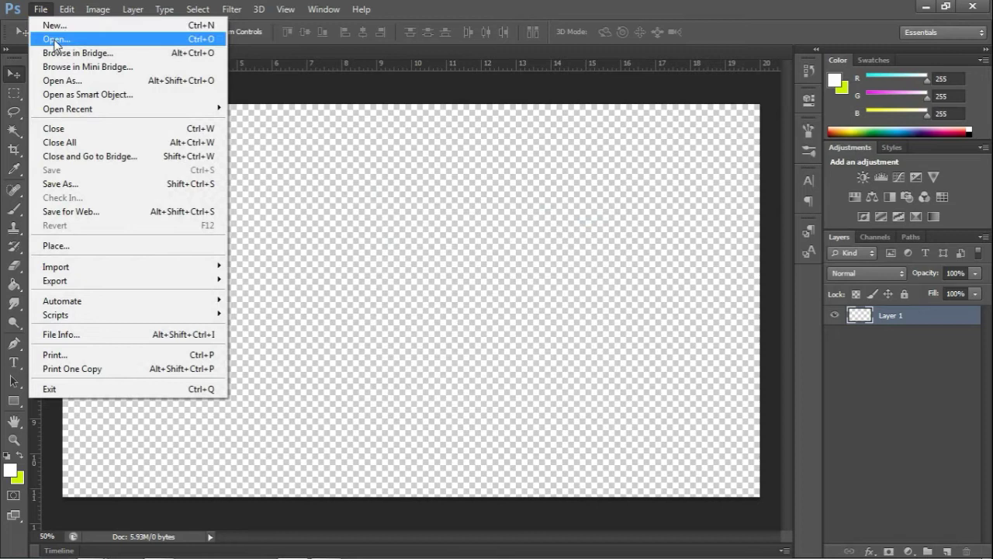
click(55, 41)
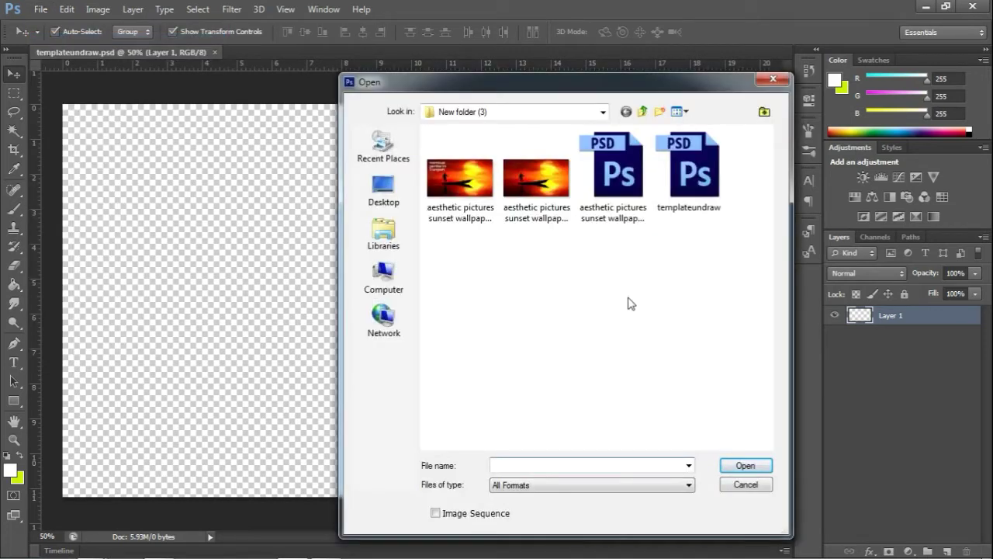
click(643, 112)
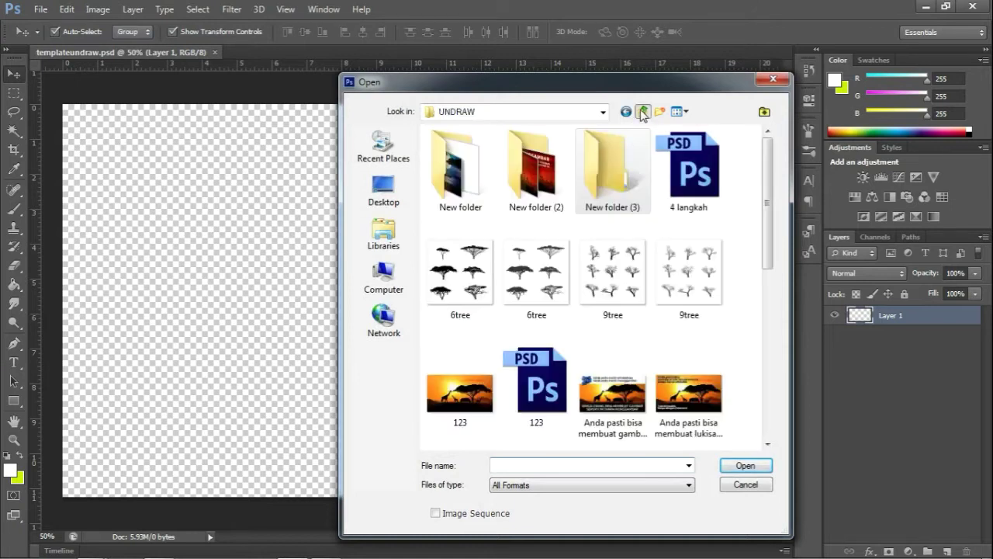
double_click(551, 186)
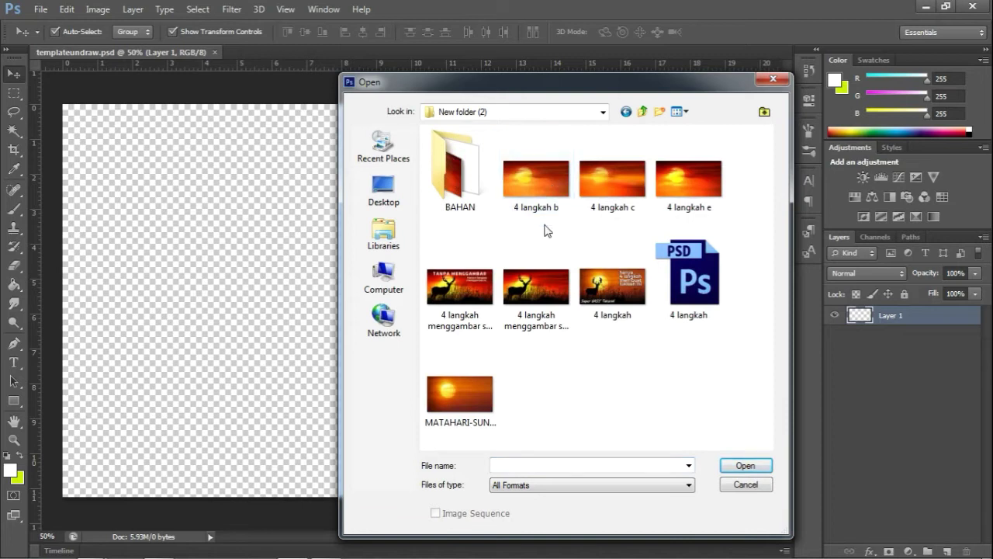
double_click(458, 167)
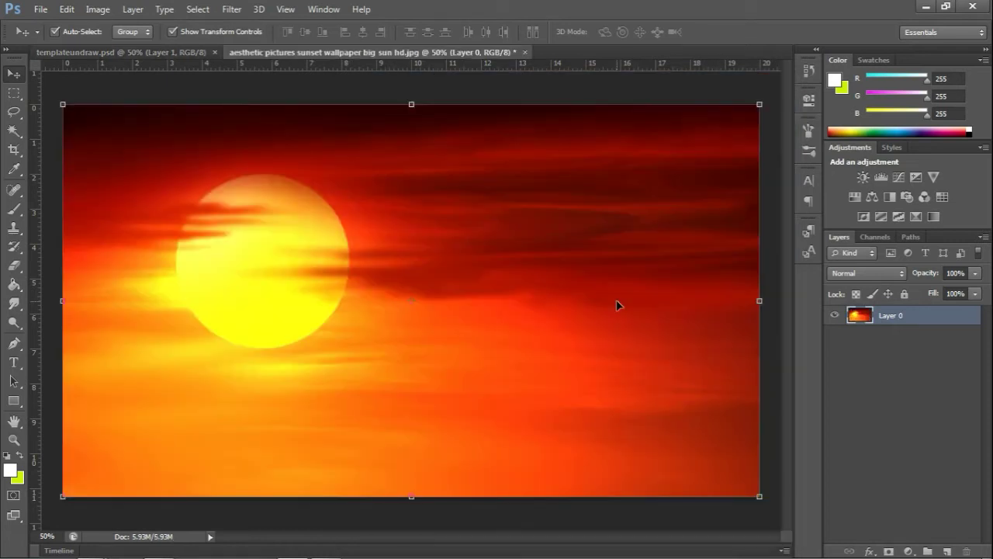
Step: Copy the sunset image into templateundraw.psd as a new layer and align it to cover the whole canvas
drag(616, 300, 435, 289)
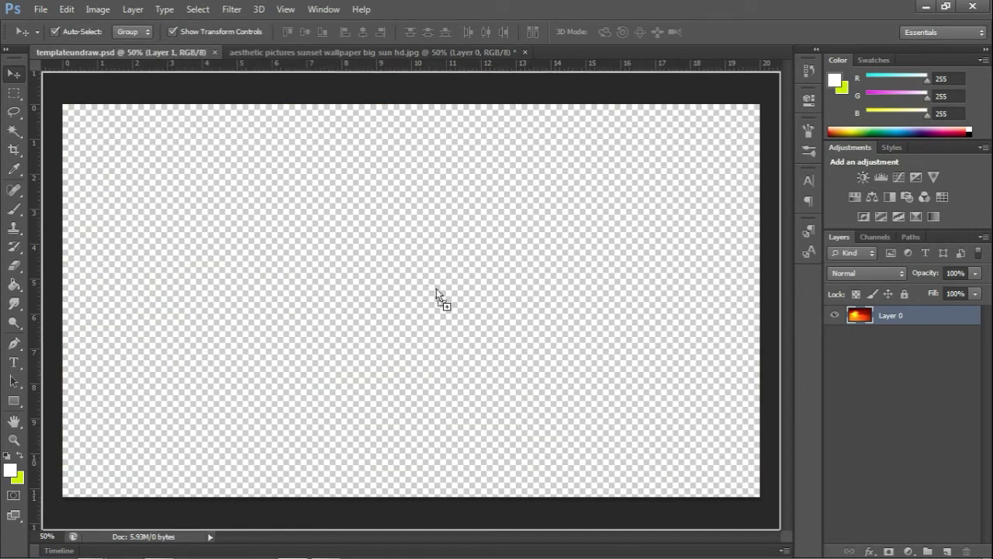
drag(436, 288, 436, 288)
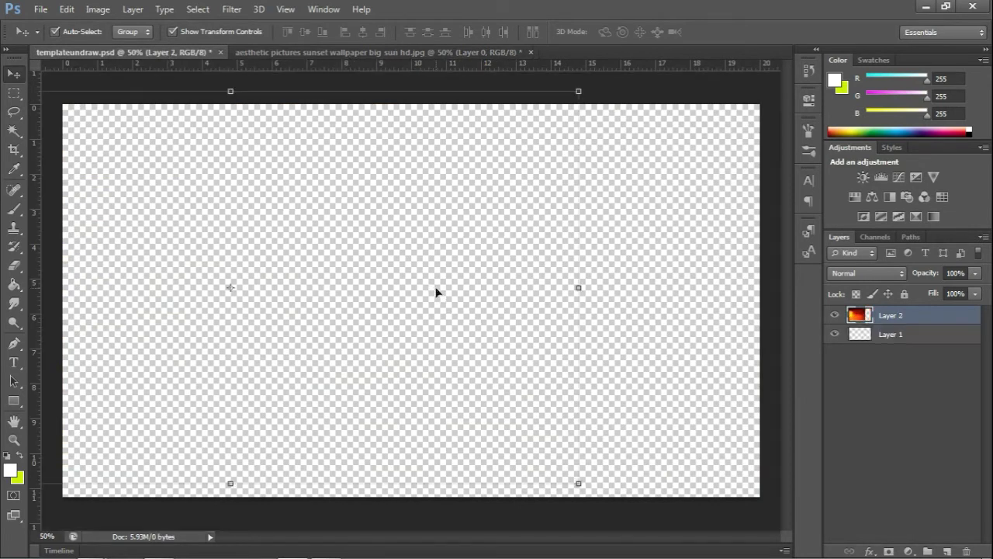
drag(398, 252, 567, 248)
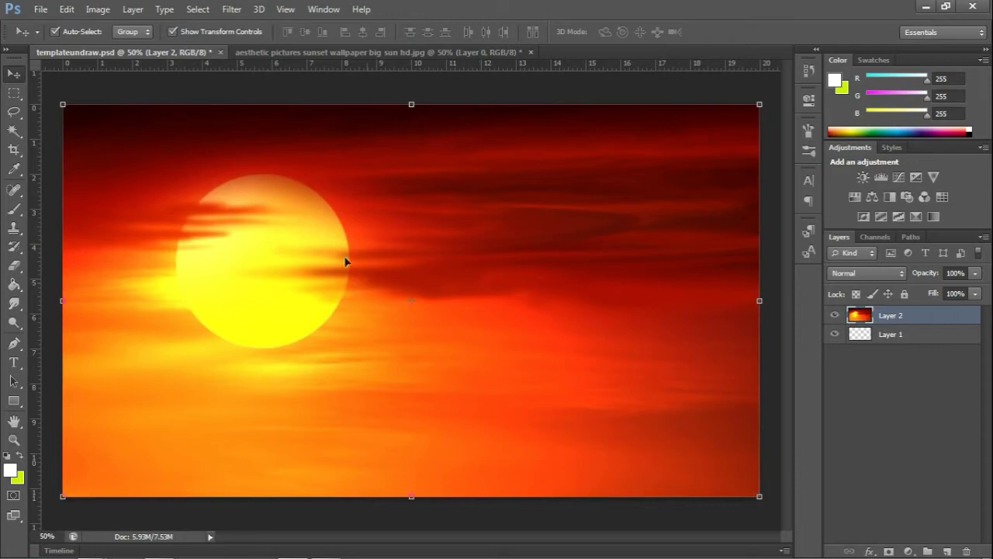
click(414, 91)
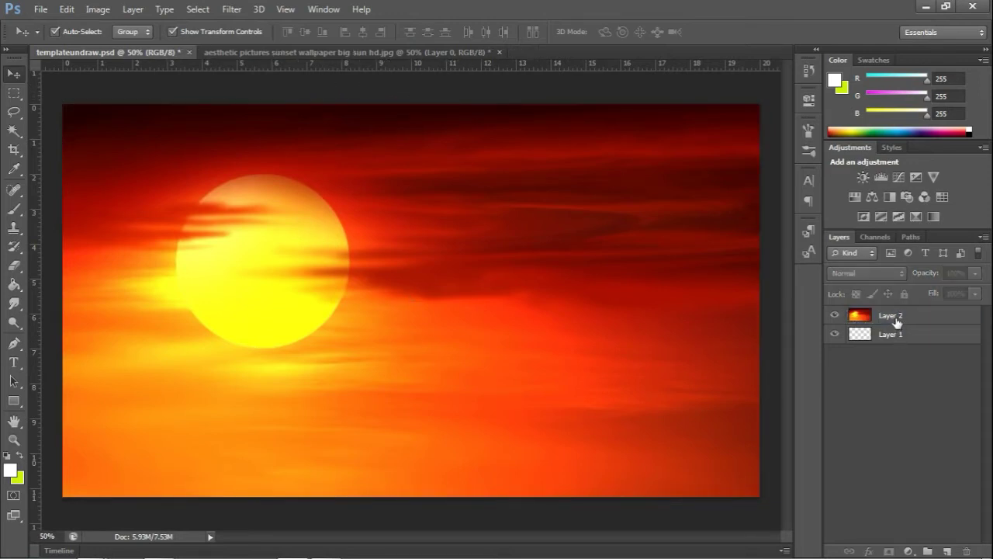
double_click(898, 317)
click(942, 323)
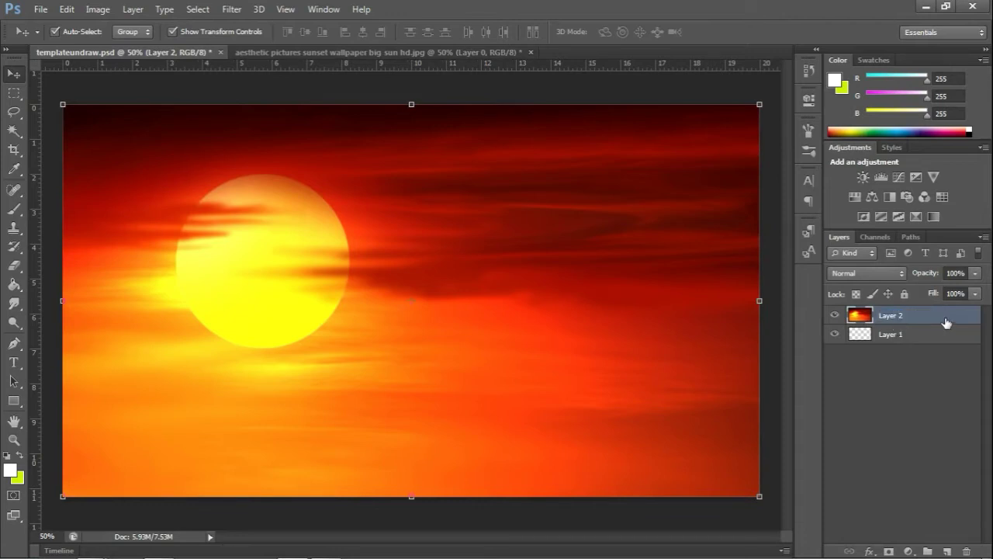
Step: Open the HEWAN animal silhouettes image from the BAHAN folder
click(41, 9)
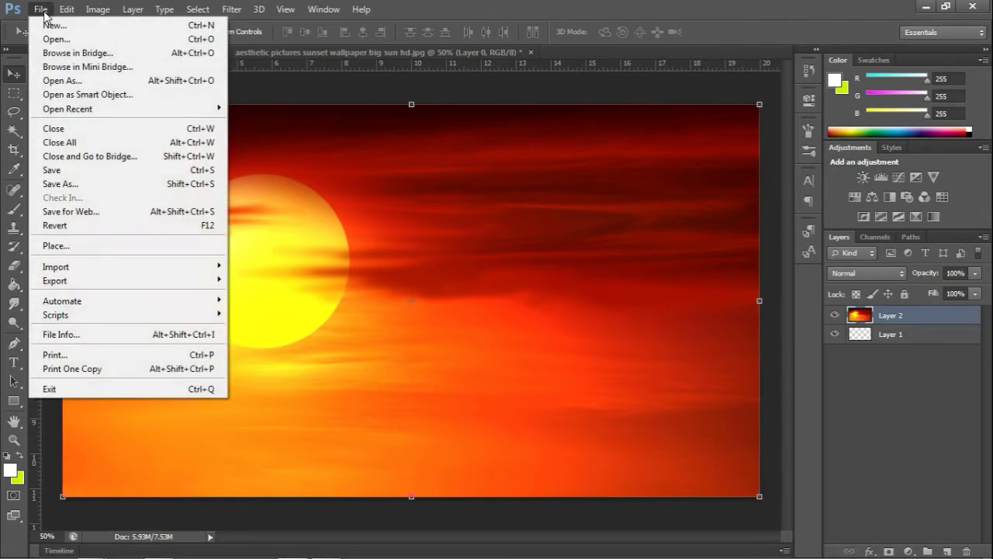
click(53, 38)
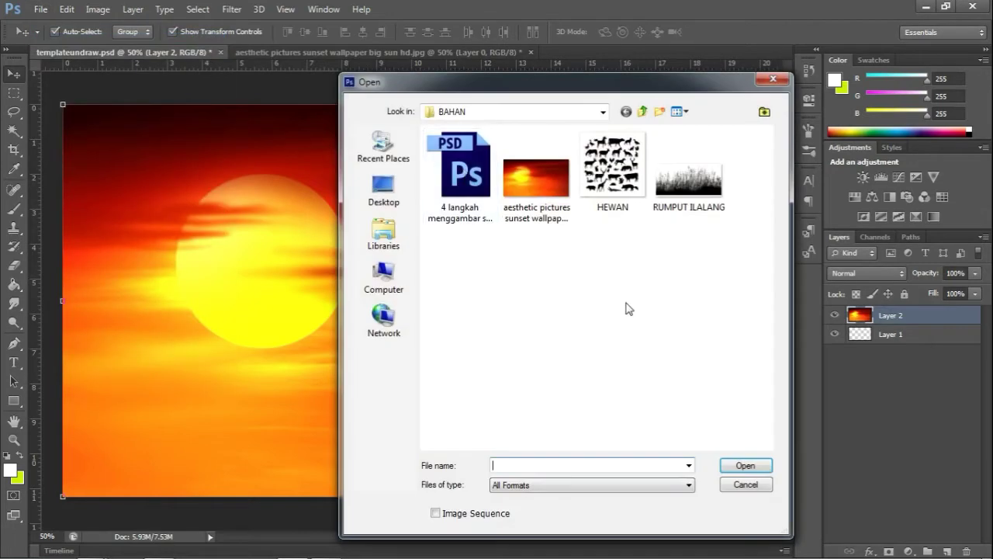
click(617, 191)
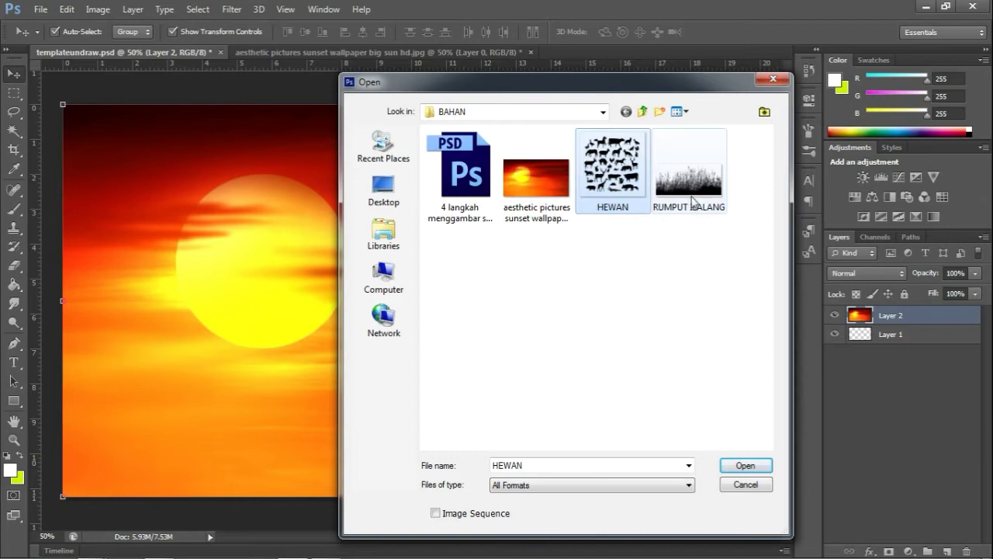
click(693, 200)
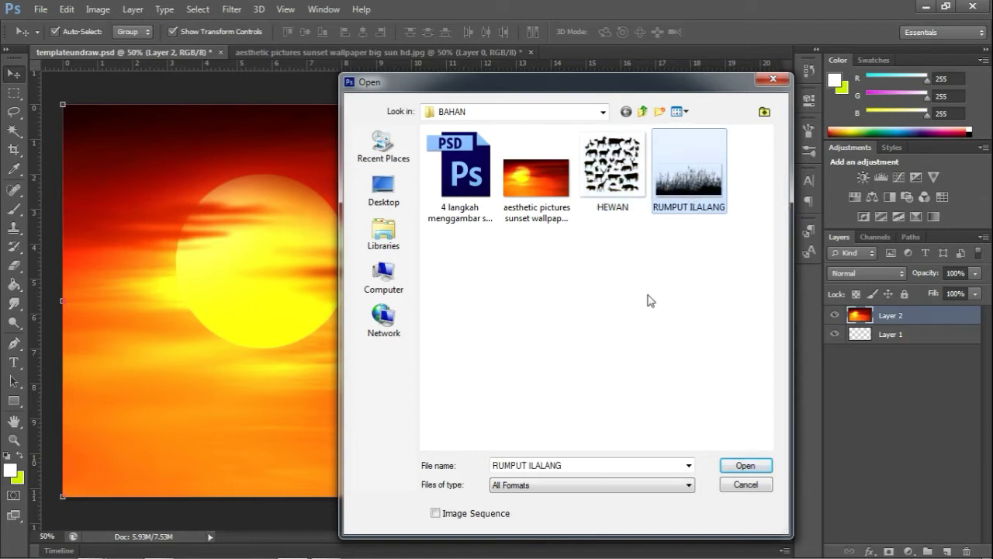
click(623, 231)
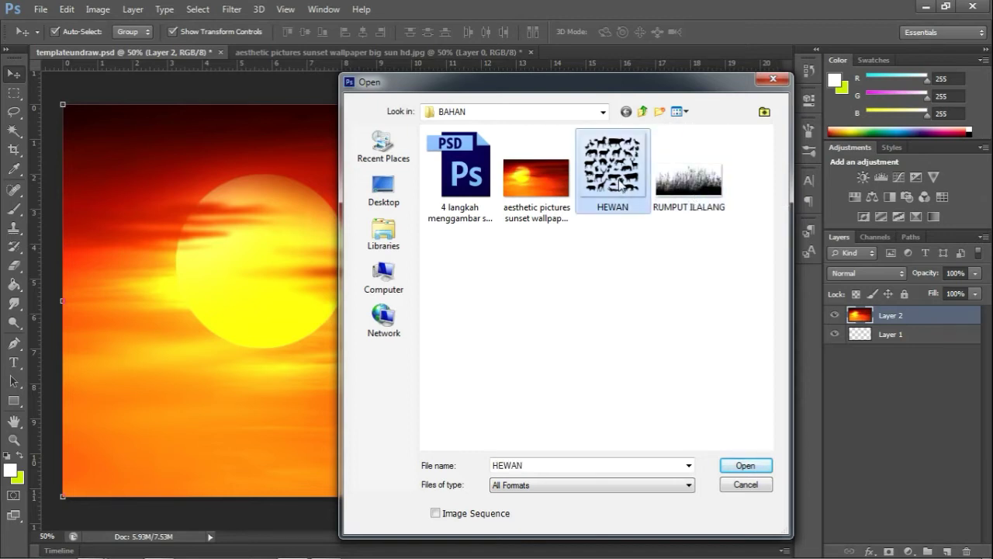
click(749, 469)
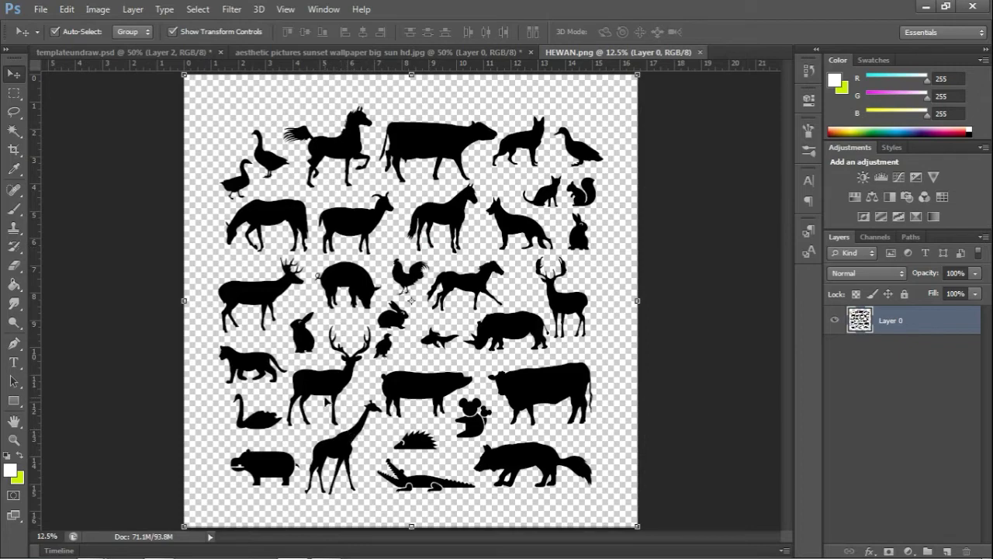
Step: Select the large-antlered deer above the giraffe with a freehand Lasso outline and copy it to a new layer
scroll(321, 411, up, 5)
scroll(320, 411, up, 4)
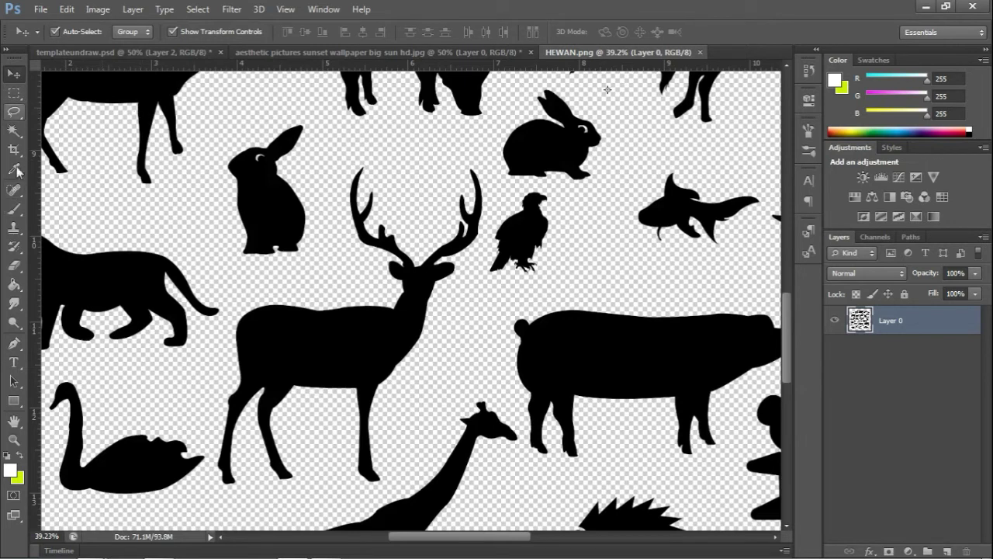
click(16, 113)
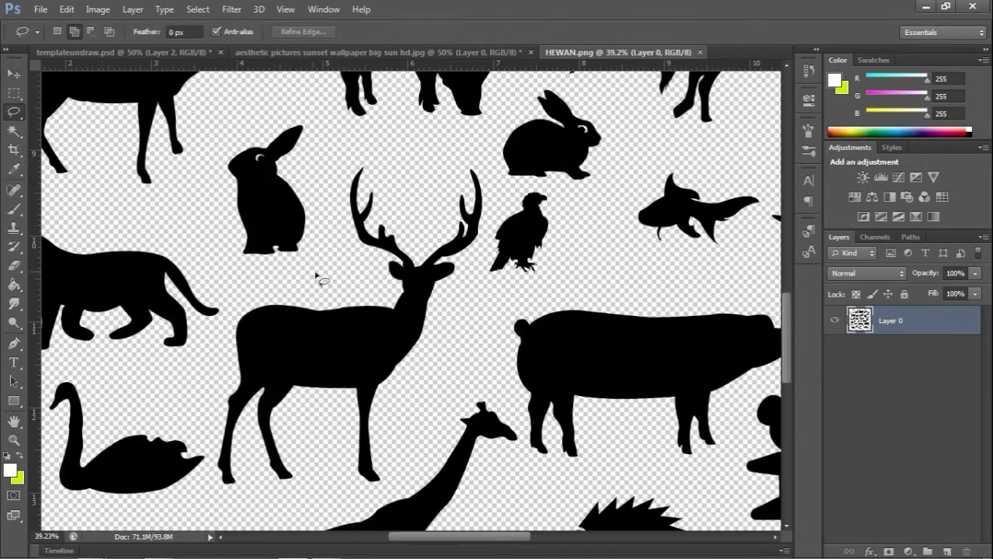
mouse_move(333, 277)
mouse_down()
mouse_move(329, 170)
mouse_move(384, 145)
mouse_move(458, 138)
mouse_move(486, 160)
mouse_move(497, 189)
mouse_move(473, 312)
mouse_move(409, 467)
mouse_move(388, 487)
mouse_move(313, 509)
mouse_move(235, 511)
mouse_move(209, 485)
mouse_move(231, 320)
mouse_move(260, 298)
mouse_move(334, 281)
mouse_up()
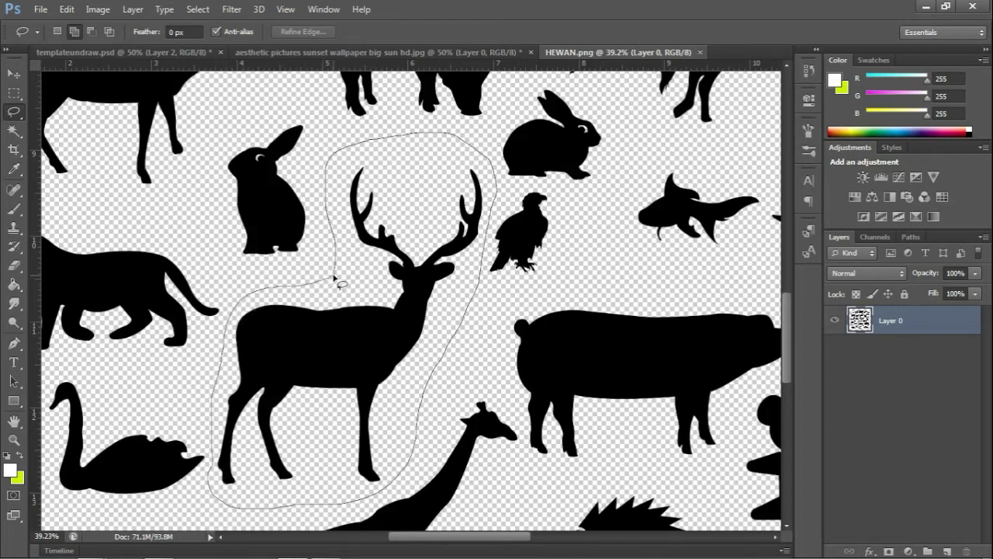
drag(335, 281, 335, 280)
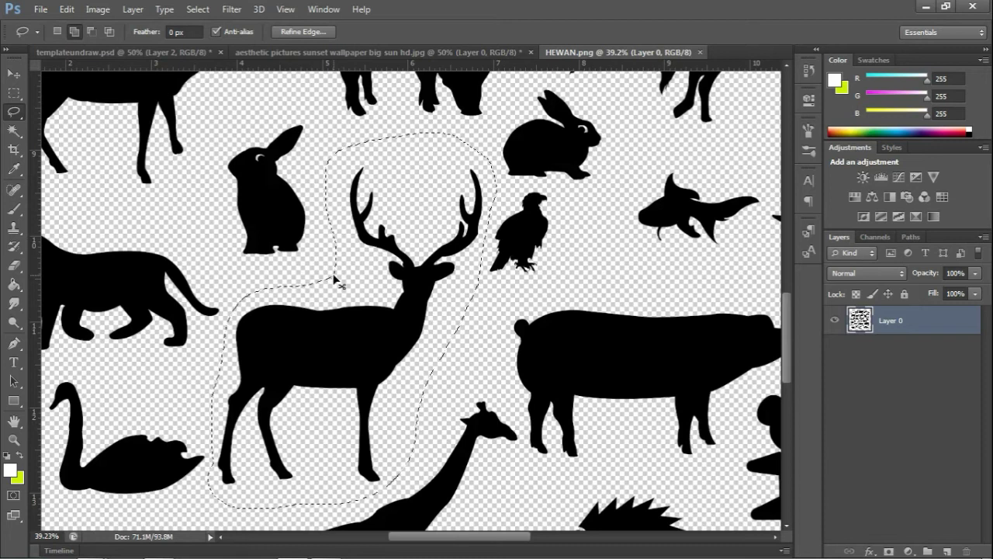
key(ctrl+j)
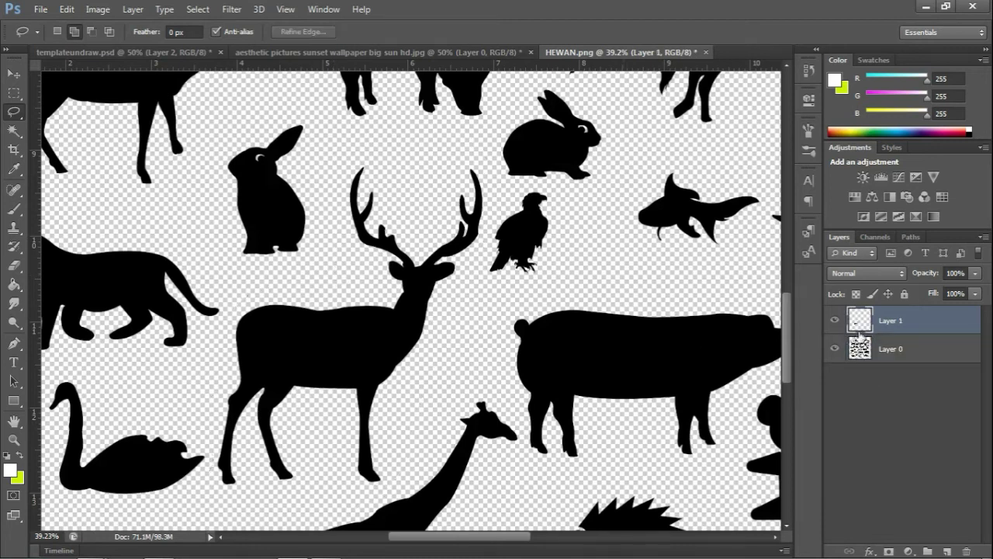
Step: Hide Layer 0 with all the animals and toggle the deer layer to check the cutout, leaving the deer shown
click(838, 349)
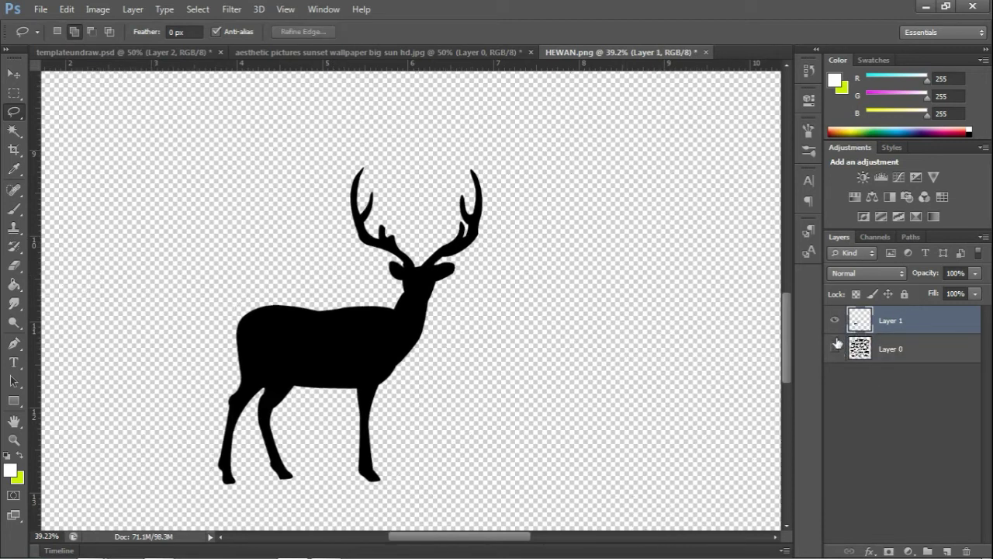
click(836, 321)
click(836, 322)
click(837, 322)
click(836, 321)
click(836, 321)
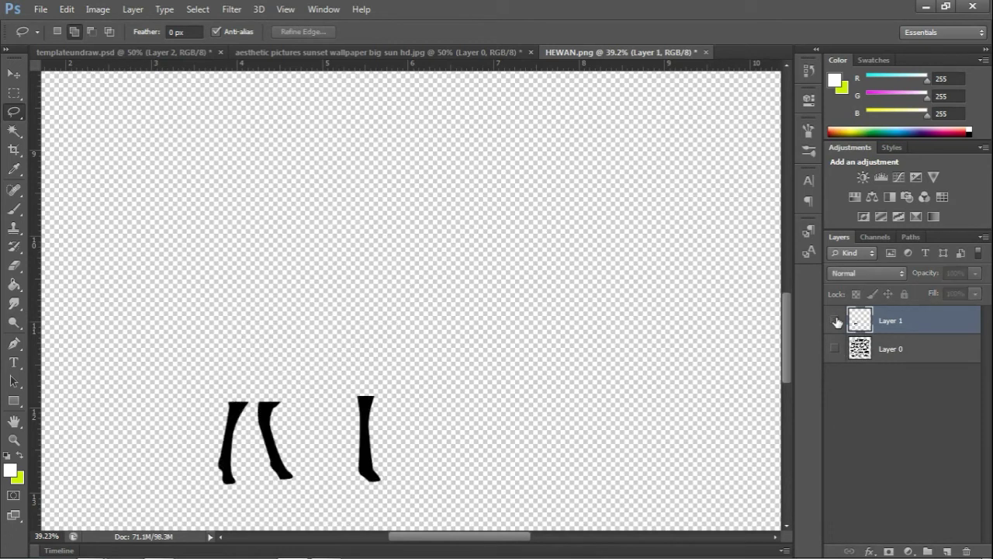
click(836, 321)
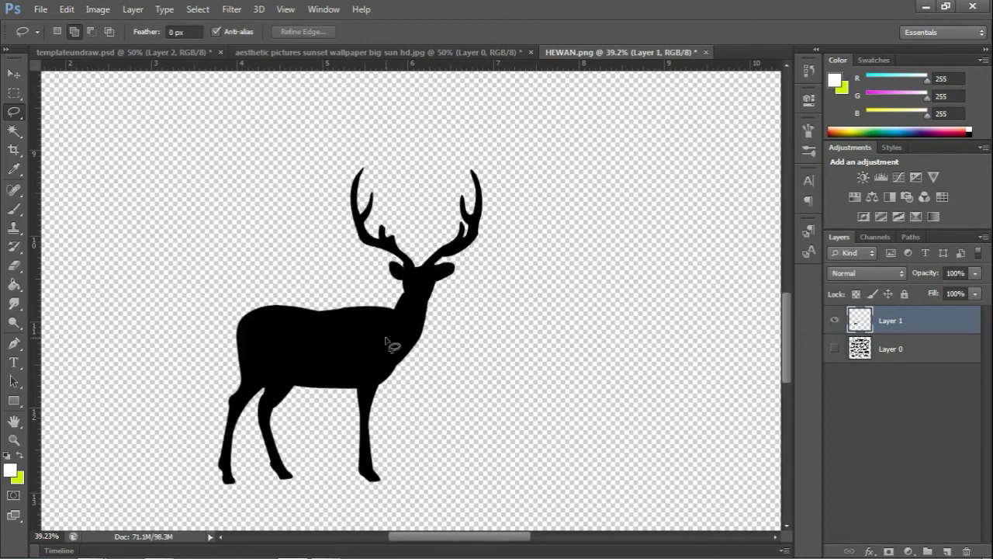
Step: Copy the deer silhouette into templateundraw.psd and place it over the sun in the left half of the canvas
click(15, 75)
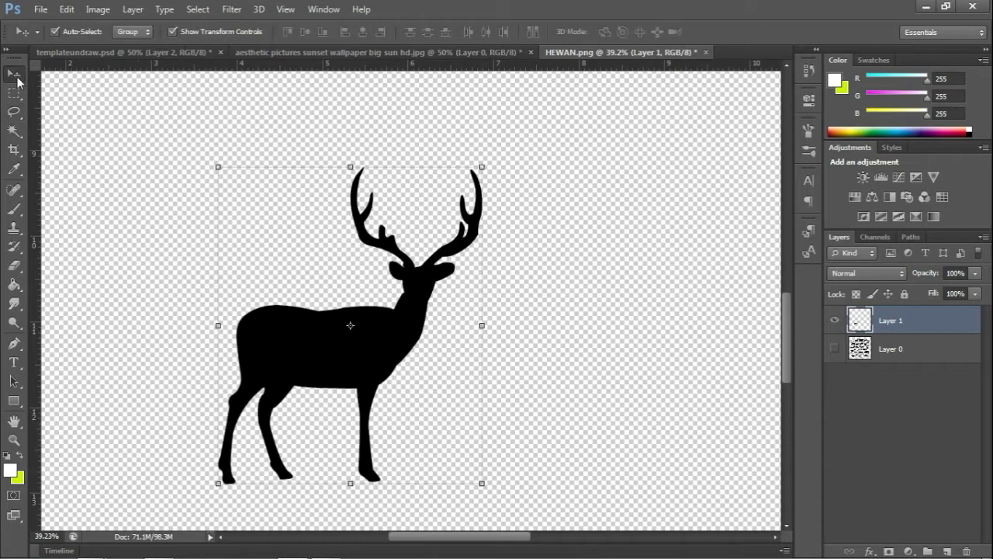
drag(313, 351, 225, 318)
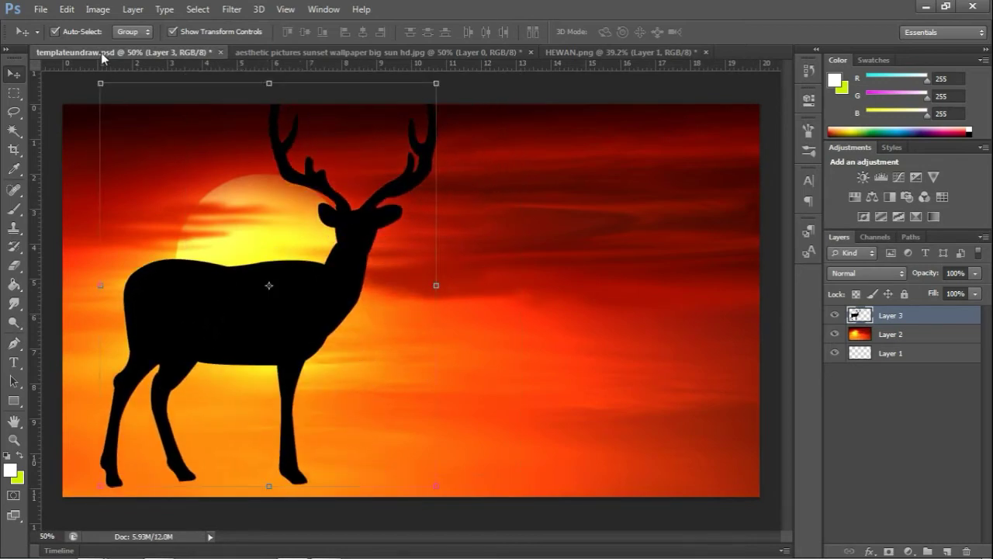
Step: Open the RUMPUT ILALANG grass image from the BAHAN folder
click(39, 10)
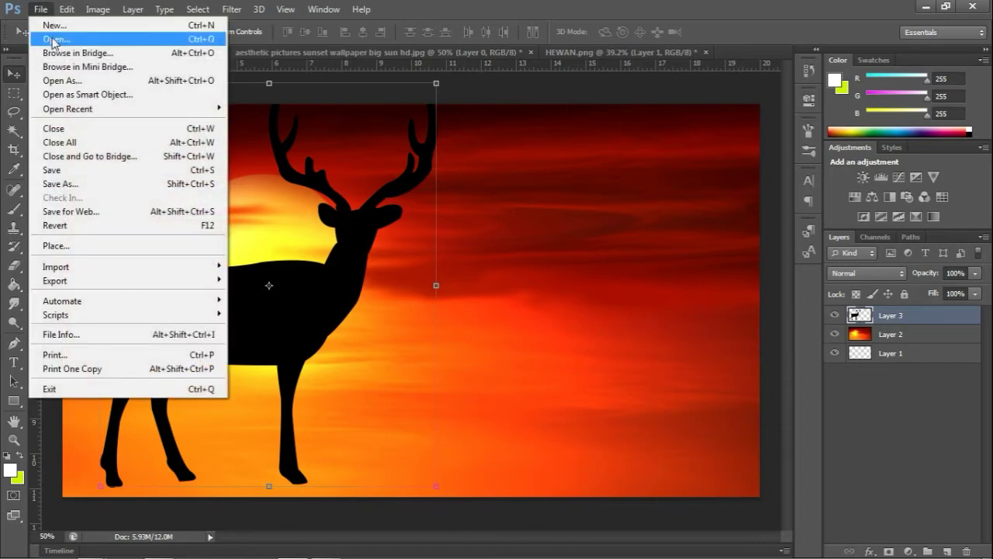
click(53, 40)
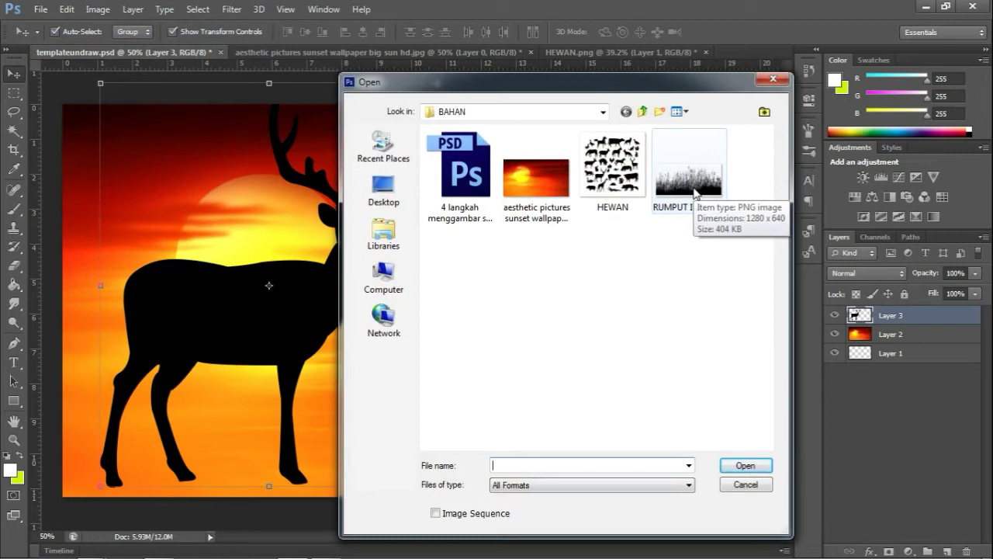
click(694, 190)
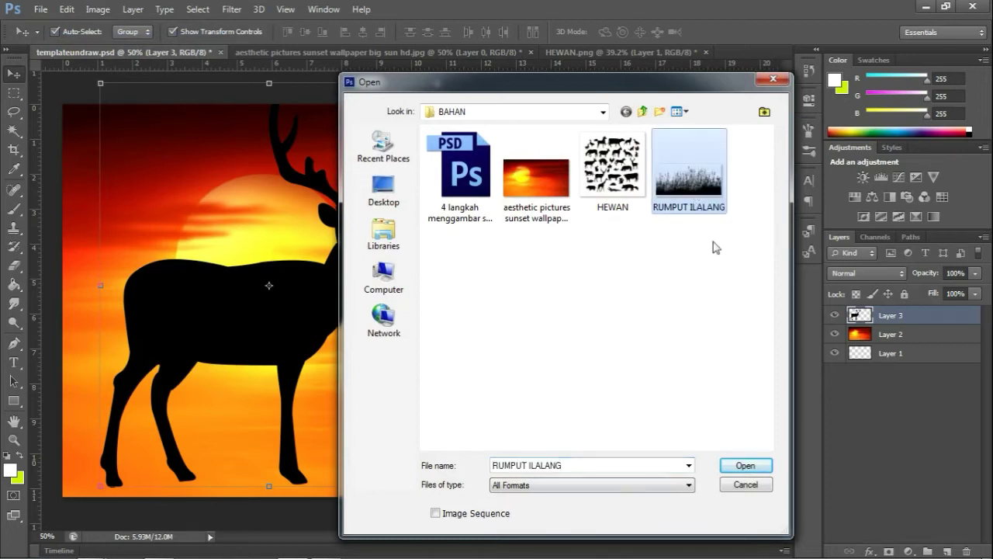
click(747, 466)
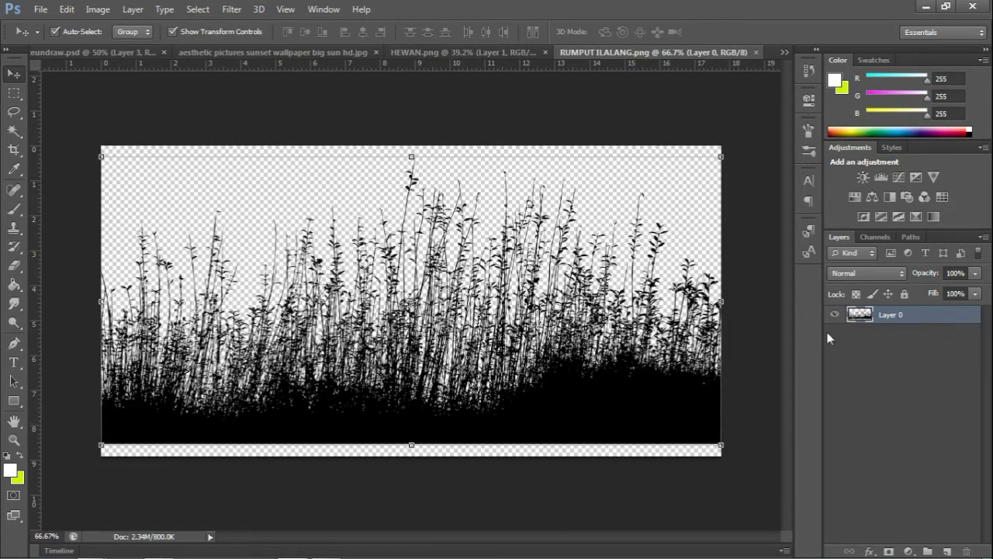
Step: Copy the grass silhouette into templateundraw.psd and align it with the canvas's lower-left corner, over the deer's legs
drag(665, 400, 191, 123)
drag(120, 78, 275, 222)
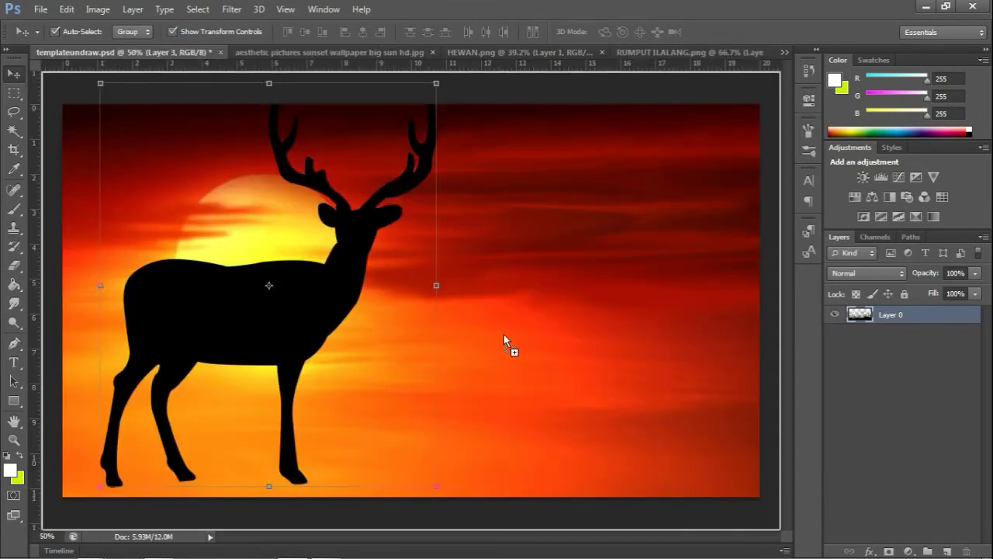
drag(573, 353, 491, 471)
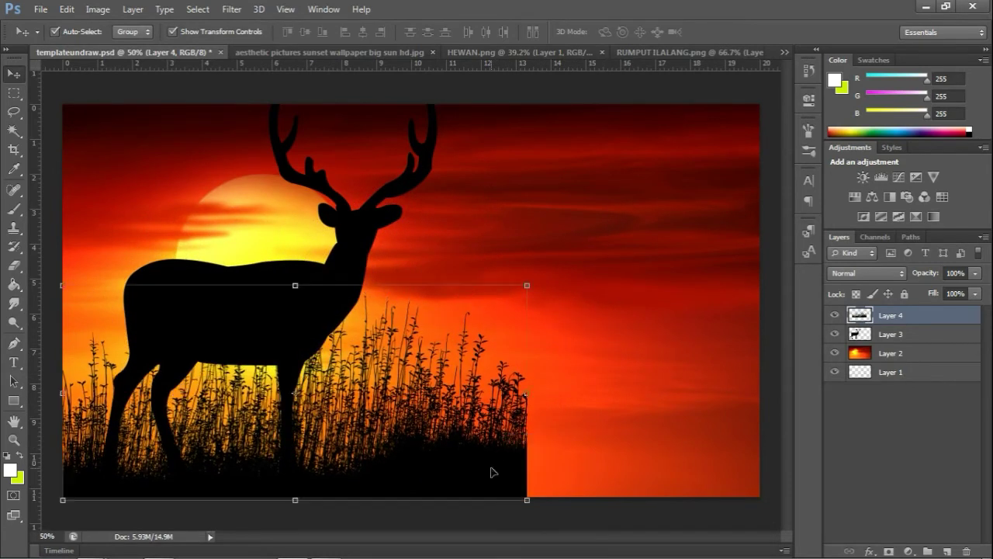
Step: Scale the grass silhouette proportionally to about 119% from its lower-left corner and align its base with the canvas's bottom edge
click(526, 285)
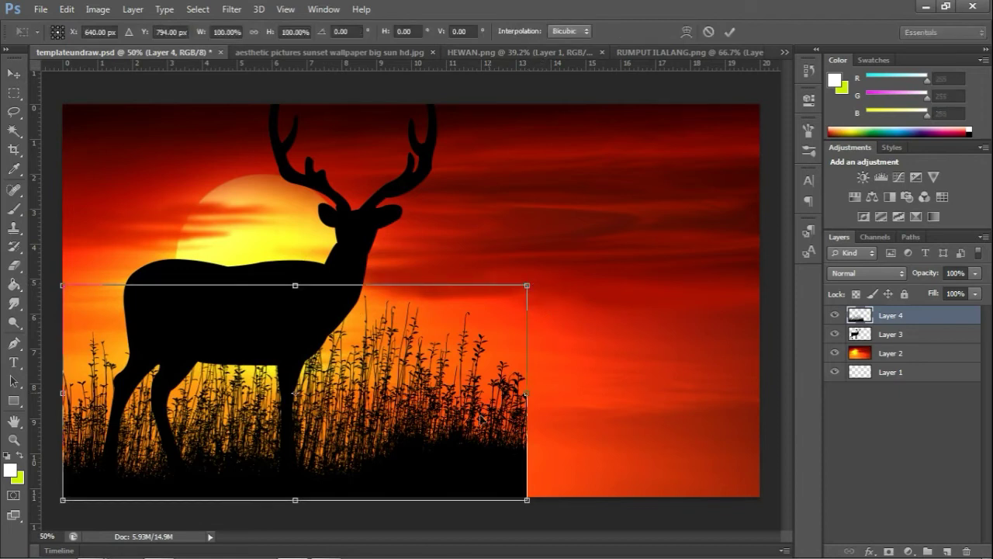
double_click(468, 470)
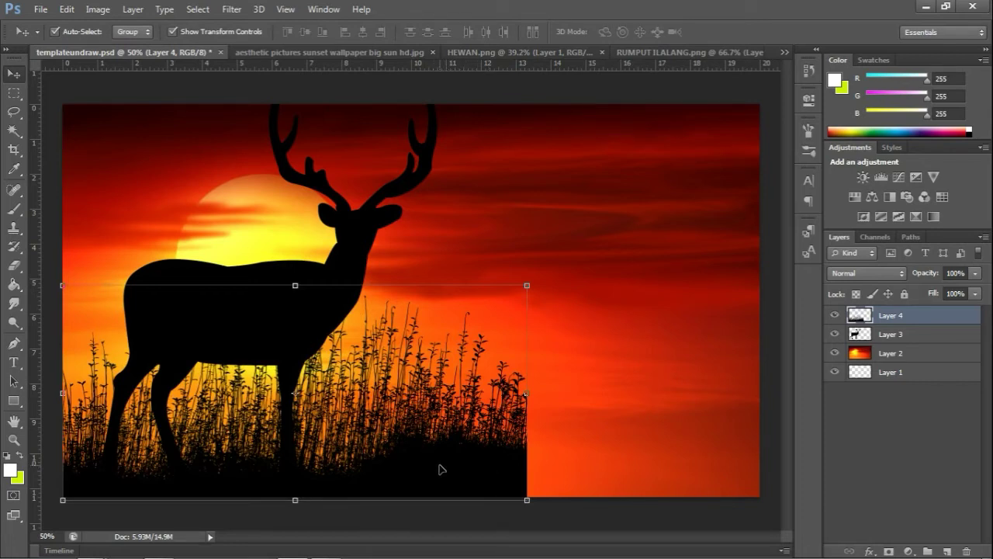
click(526, 286)
drag(526, 286, 763, 183)
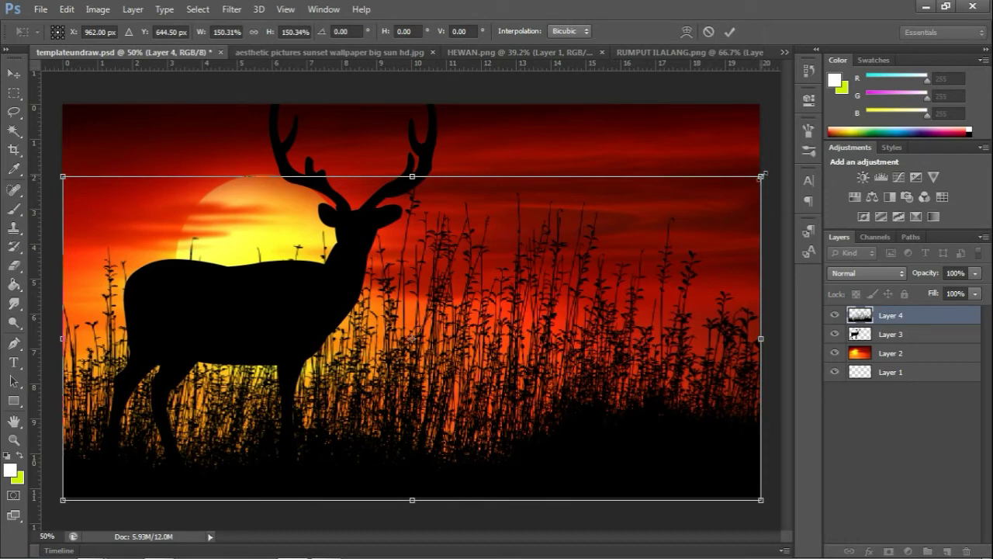
drag(761, 177, 621, 253)
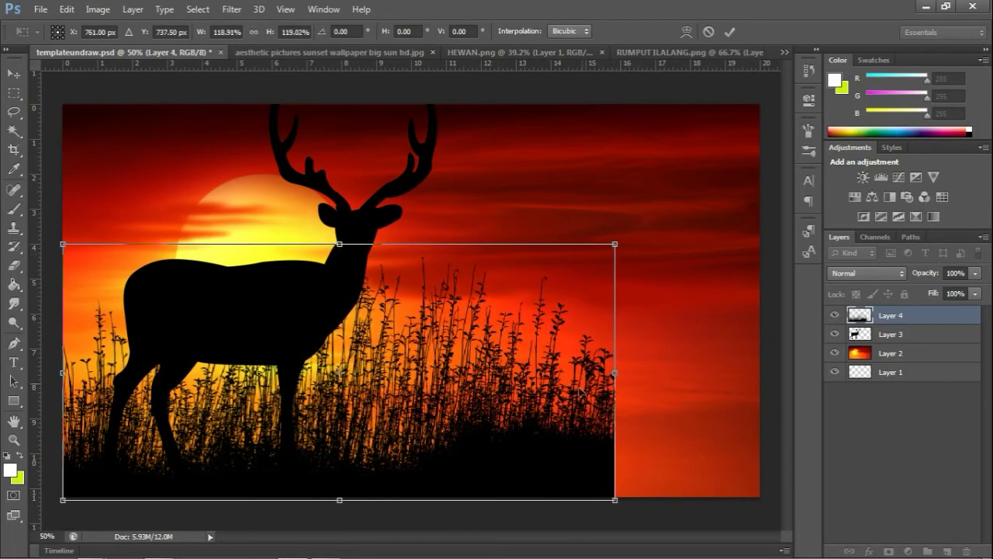
key(Return)
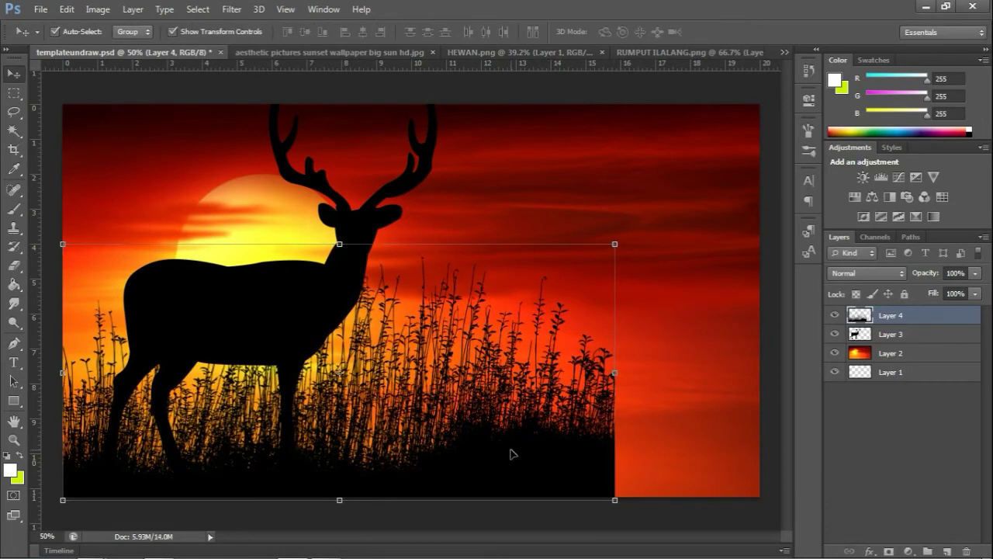
drag(510, 453, 511, 450)
key(Down)
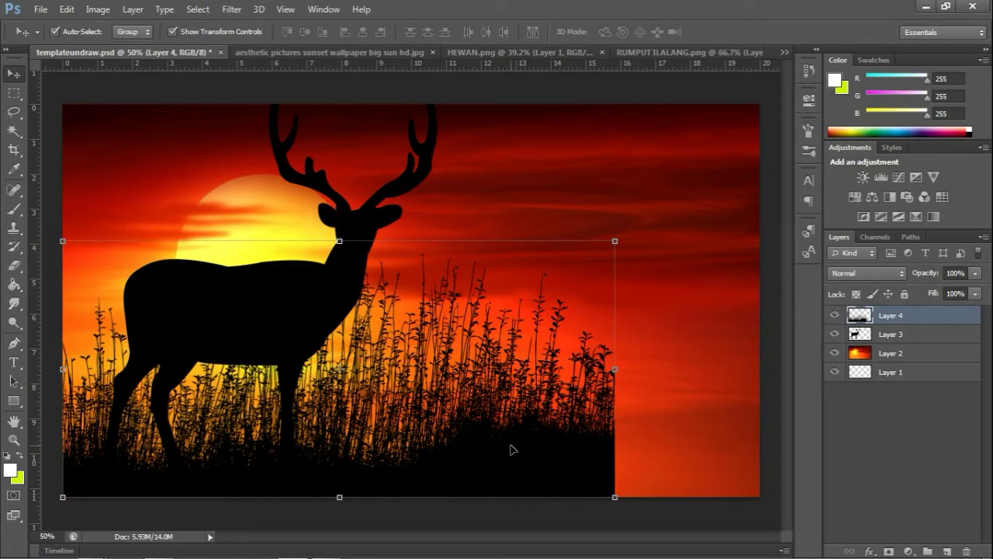
Step: Duplicate the grass layer and move the copy right, slightly overlapping the original, to cover the rest of the canvas's lower edge
key(ctrl+j)
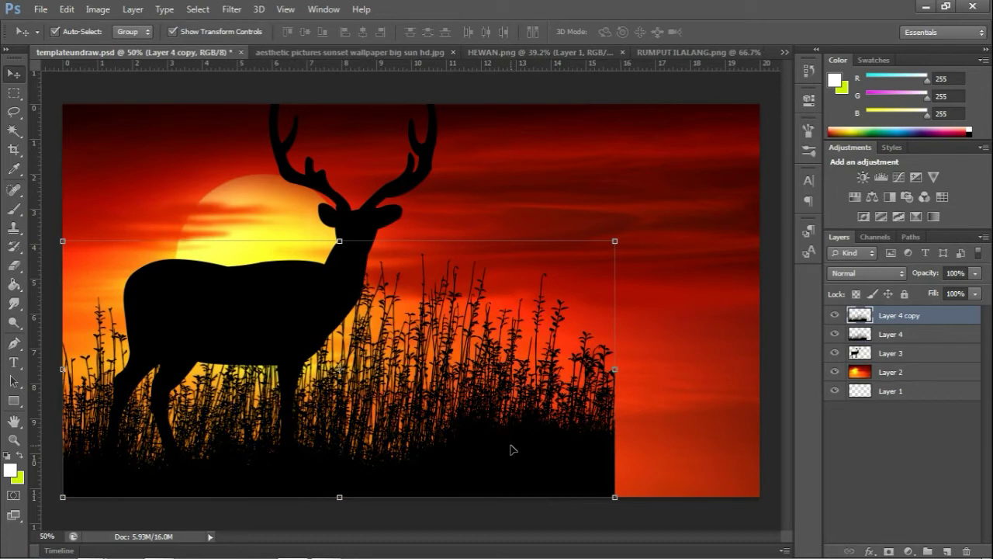
drag(256, 476, 671, 488)
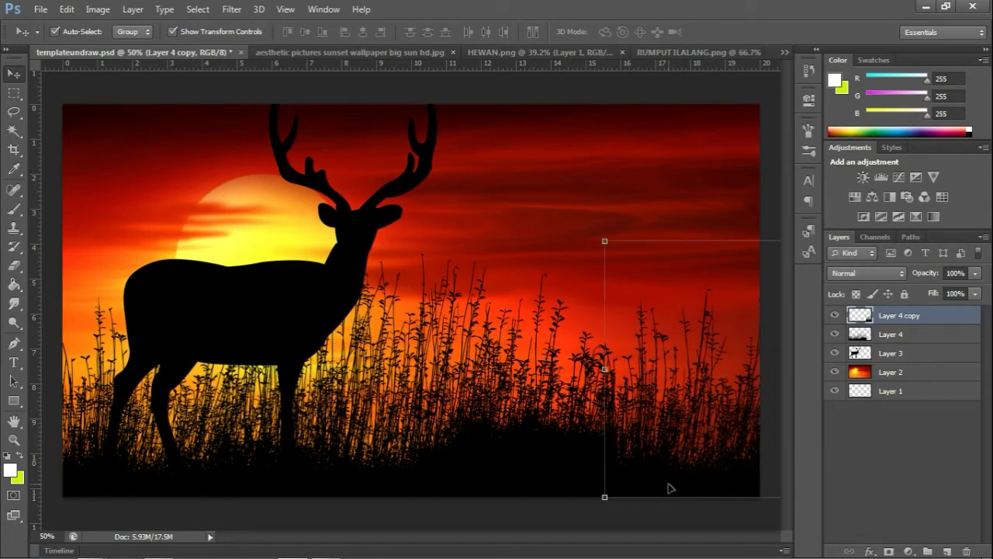
click(589, 522)
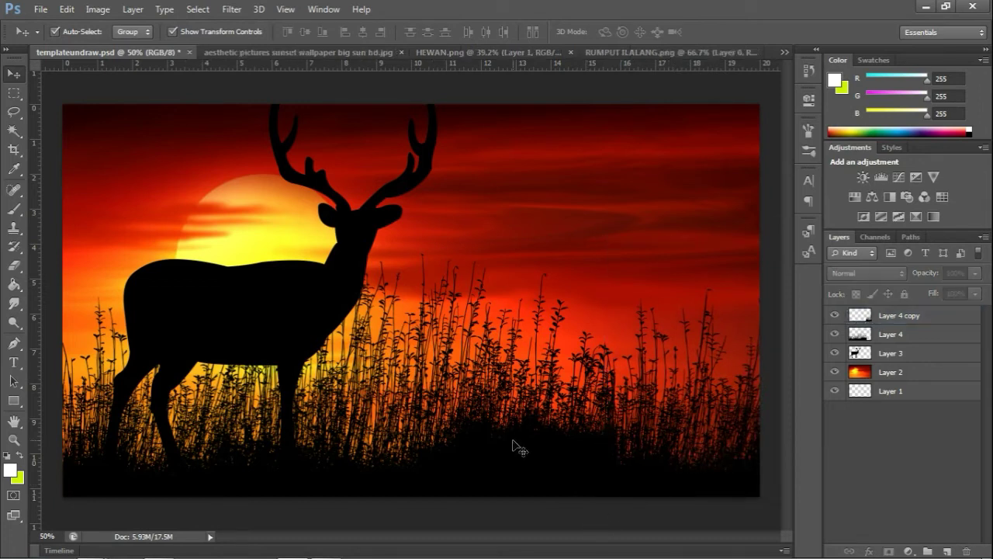
click(679, 484)
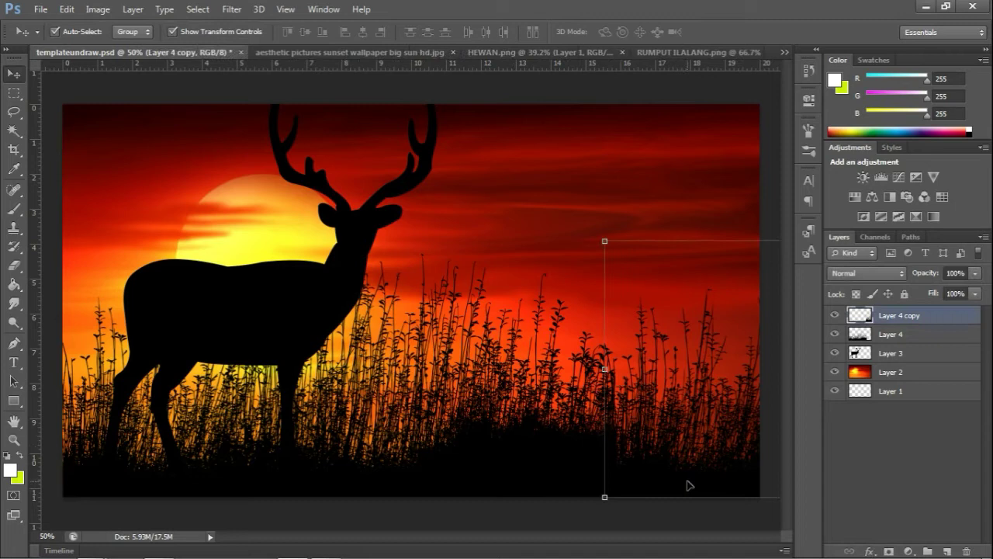
drag(683, 485, 681, 486)
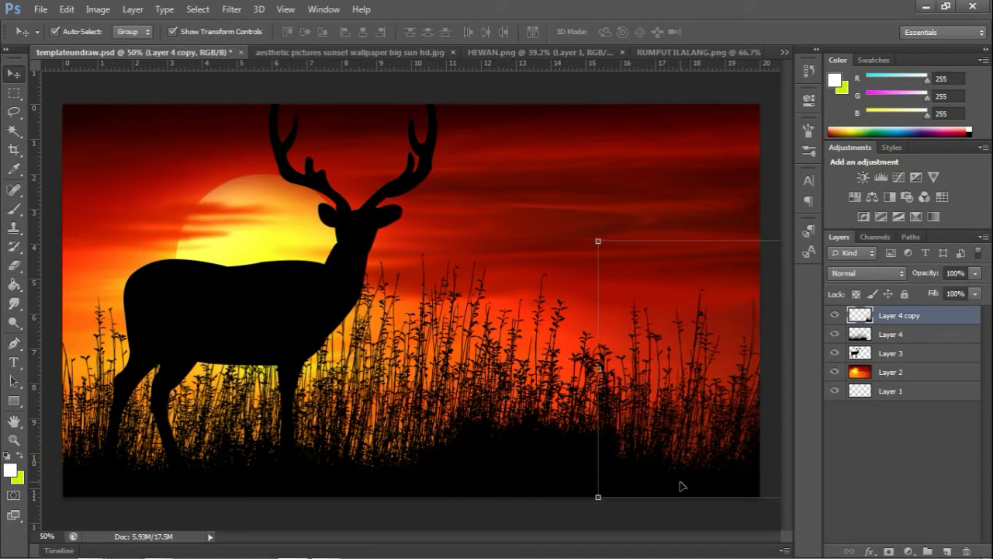
click(675, 520)
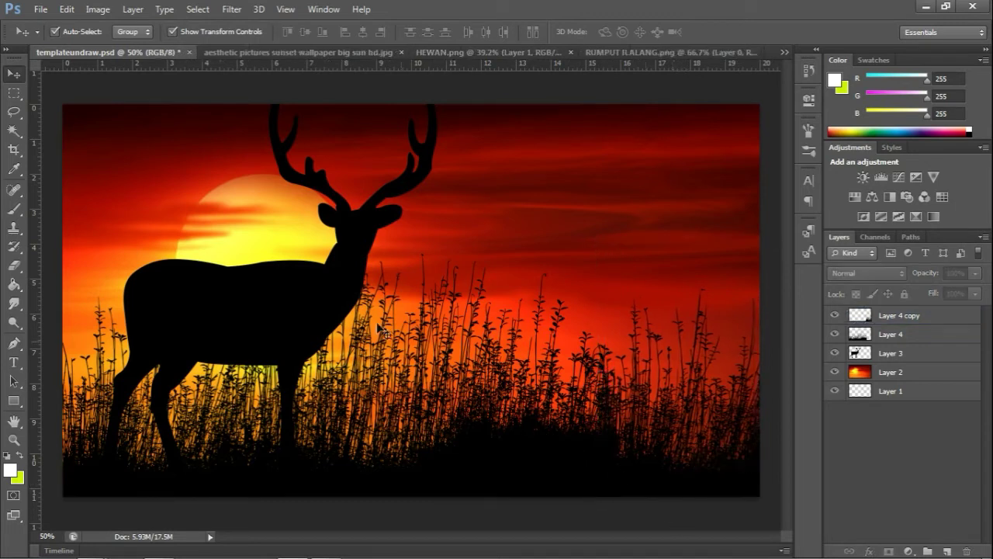
Step: Scale the deer silhouette proportionally to about 73%, keeping its feet in the grass, and shift it slightly right before the sun
click(363, 253)
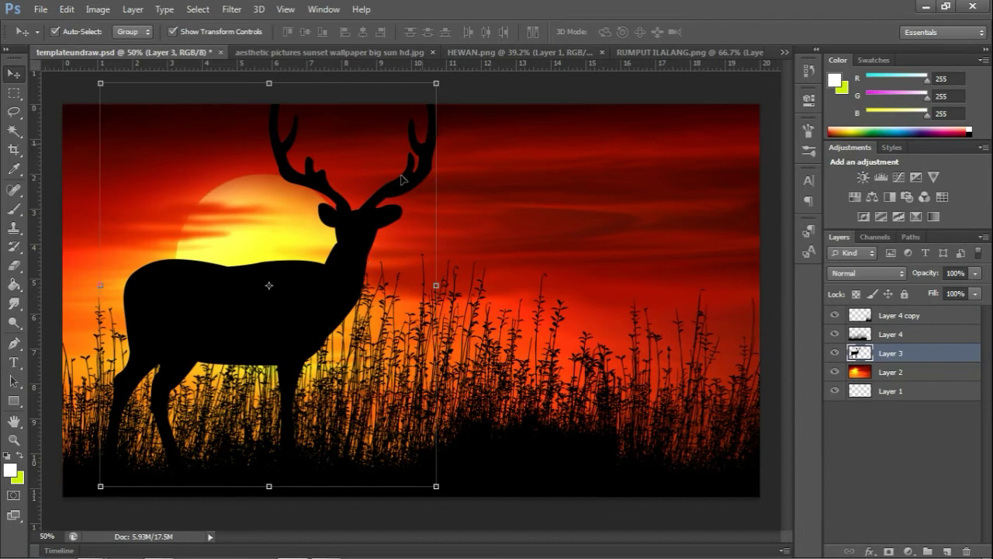
click(437, 83)
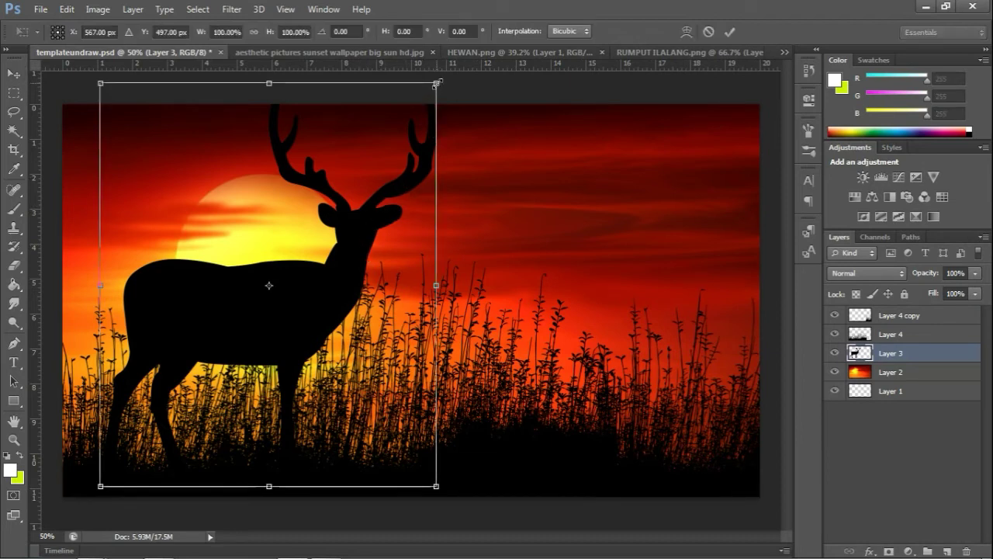
drag(438, 82, 325, 174)
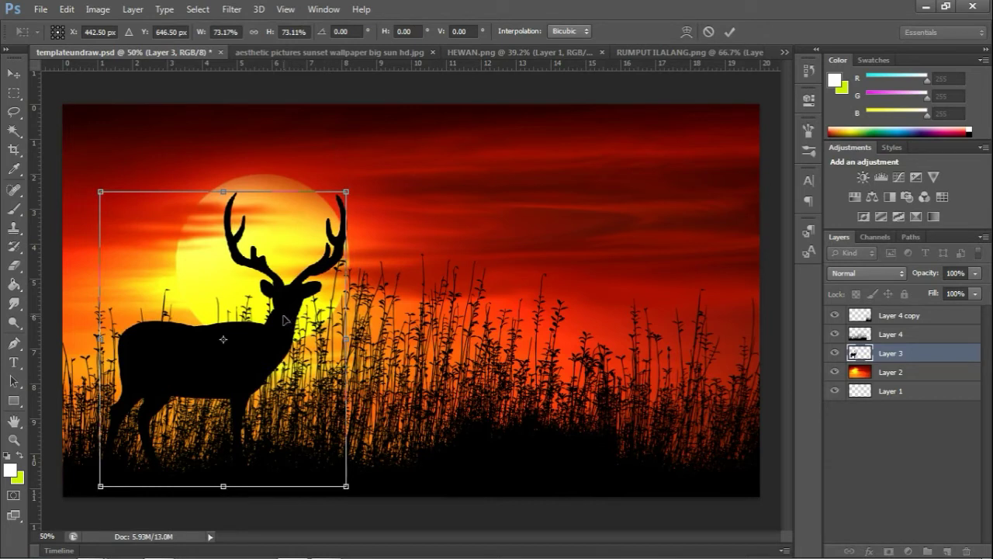
drag(289, 321, 295, 320)
key(Return)
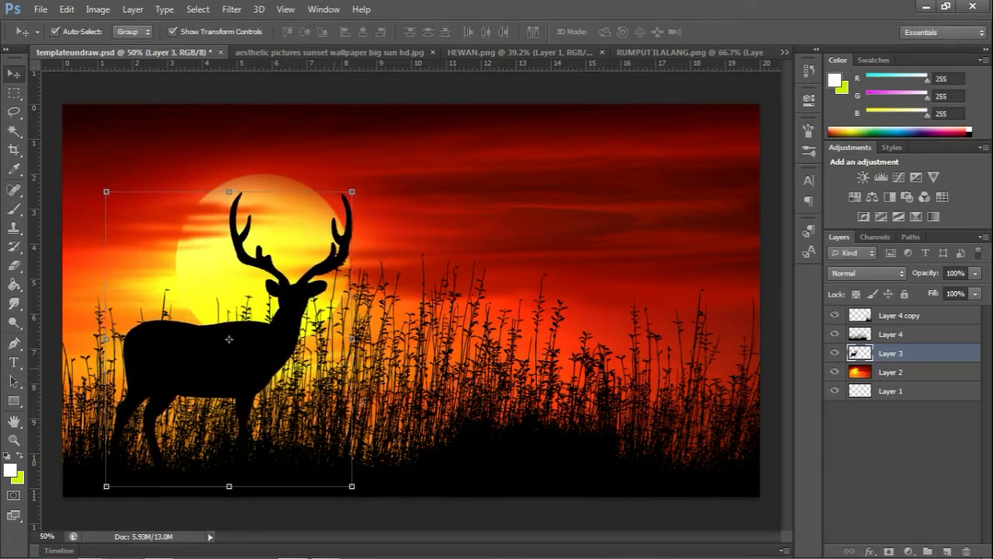
click(420, 512)
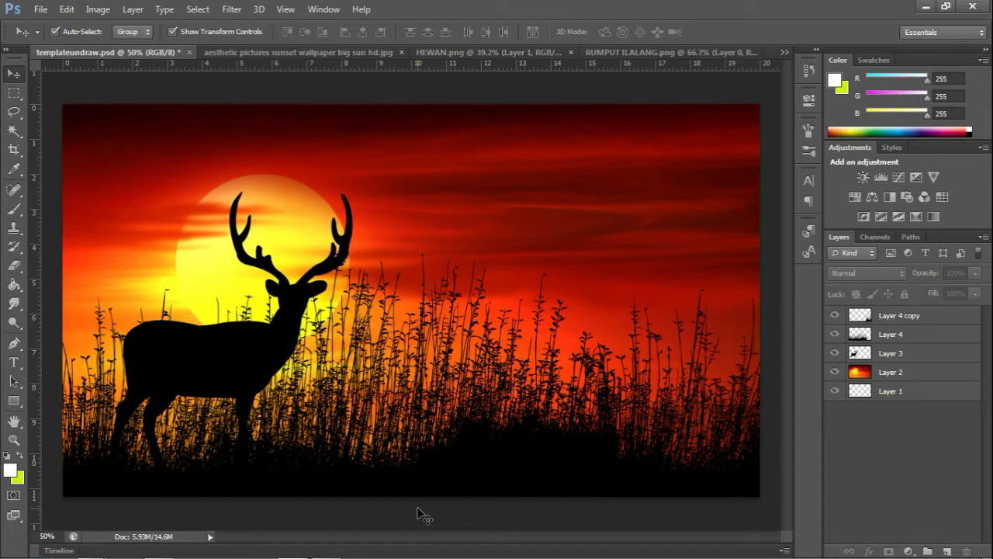
scroll(420, 513, down, 2)
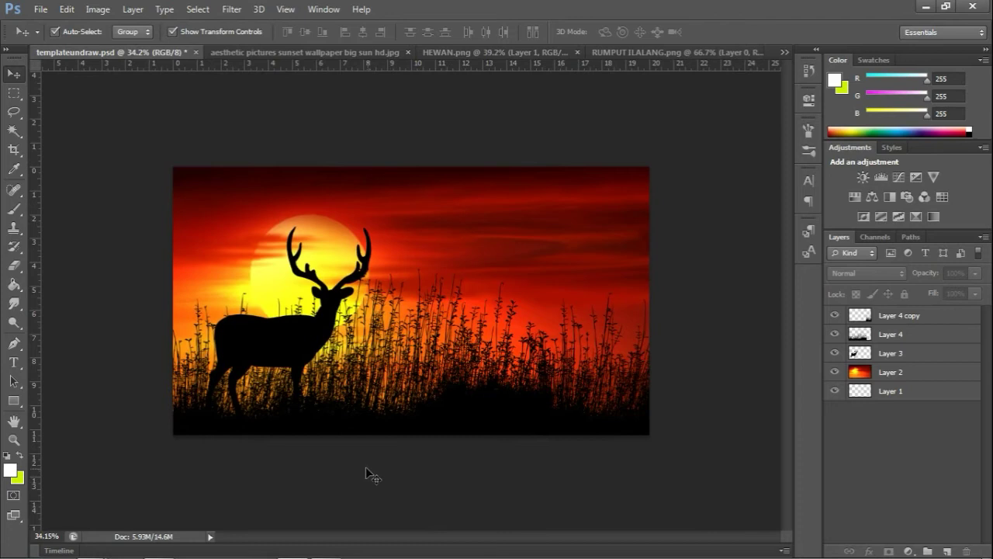
scroll(304, 410, up, 2)
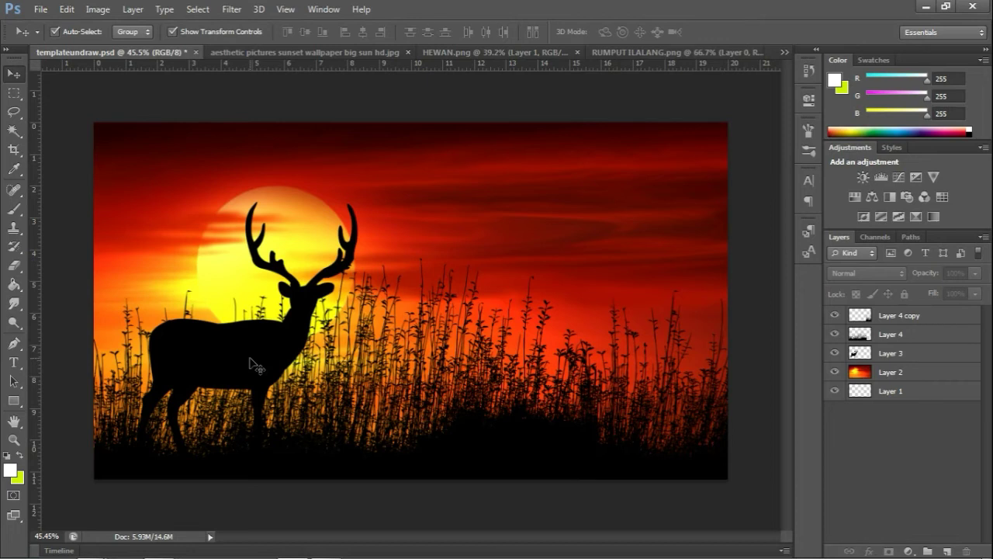
scroll(256, 367, down, 1)
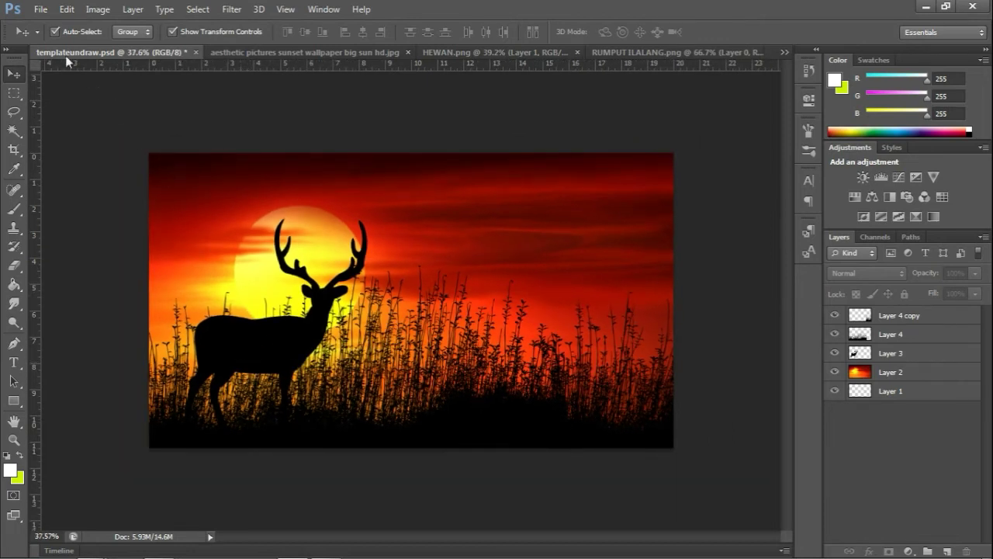
click(41, 10)
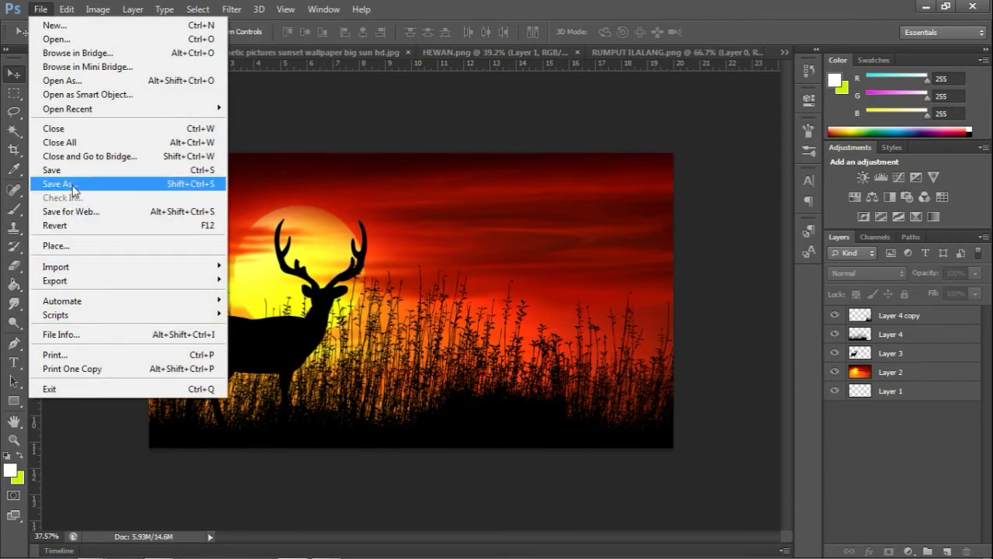
click(42, 9)
click(43, 9)
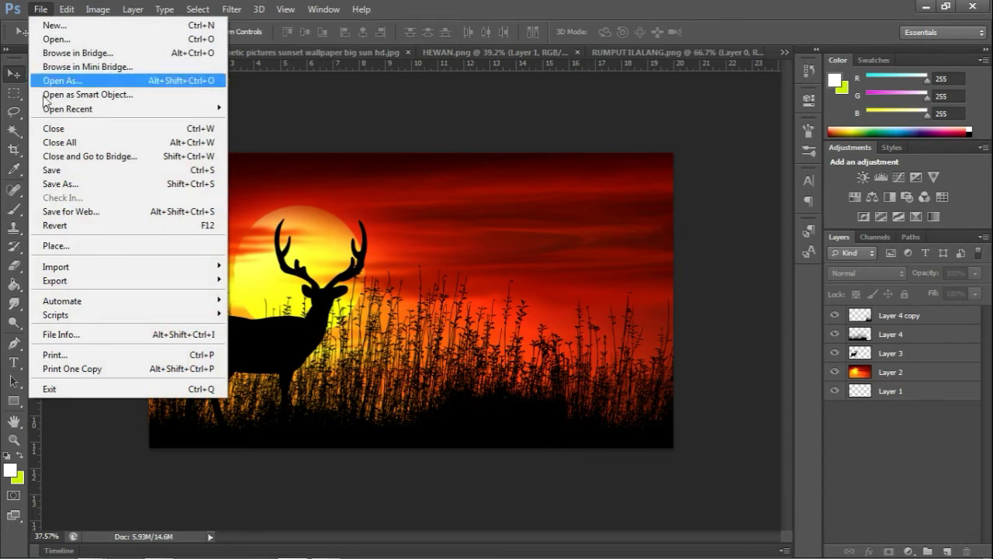
click(66, 186)
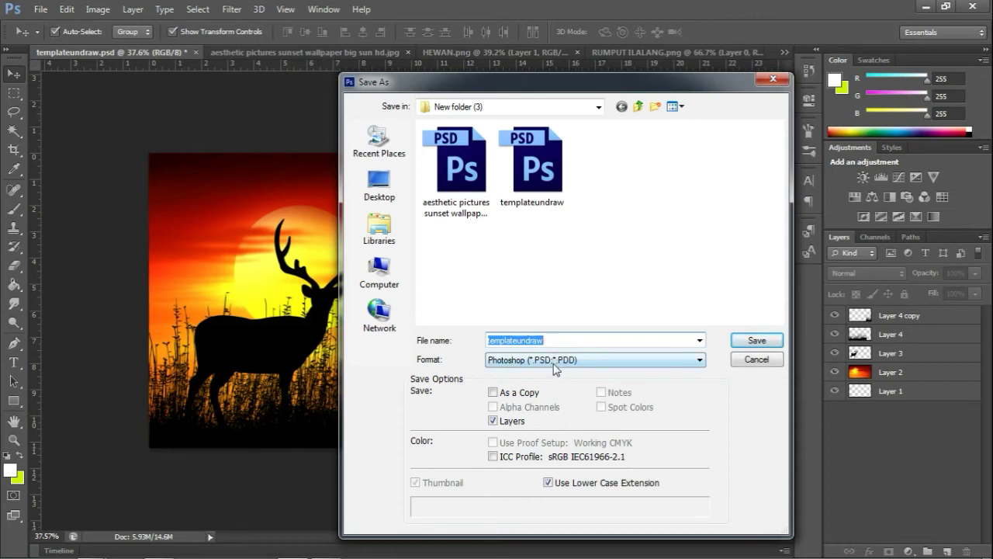
click(554, 361)
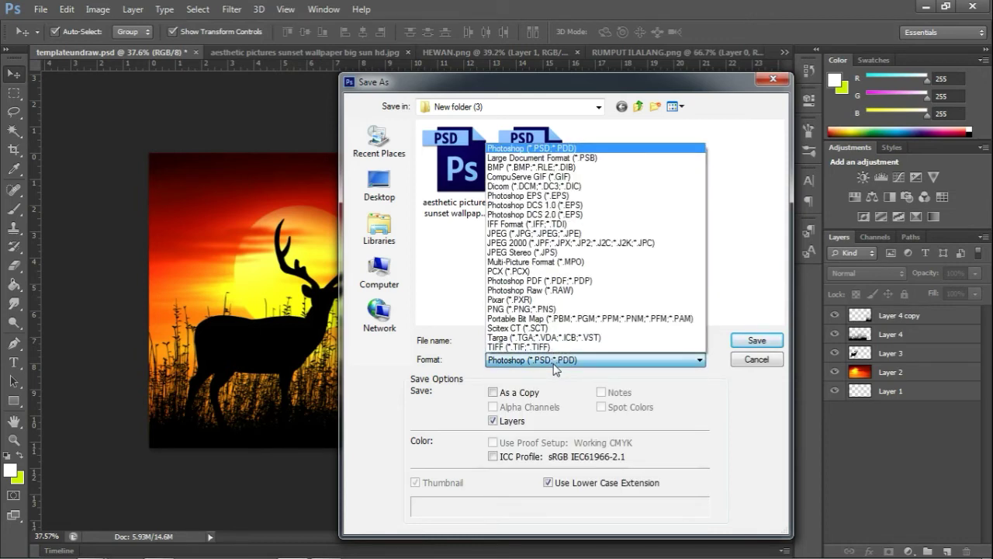
click(556, 233)
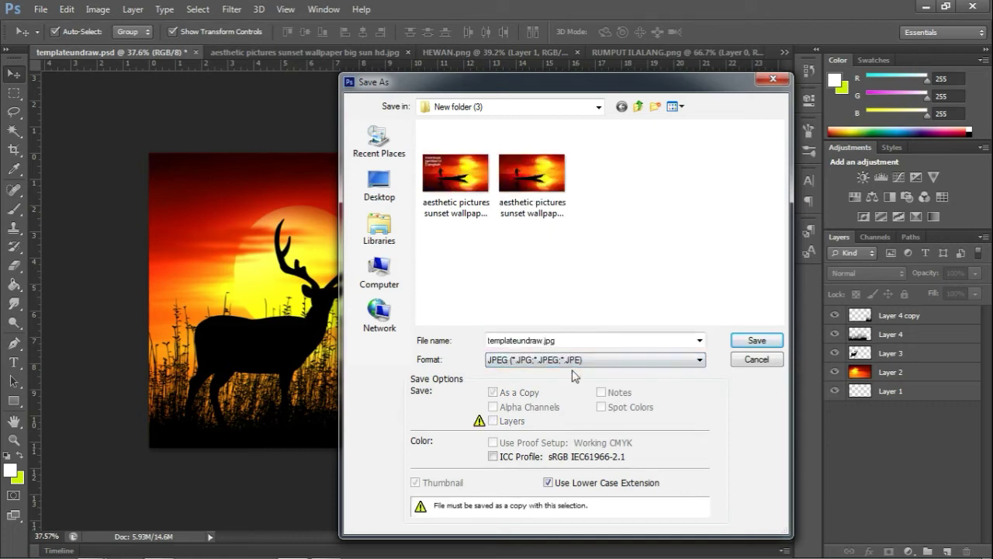
click(574, 361)
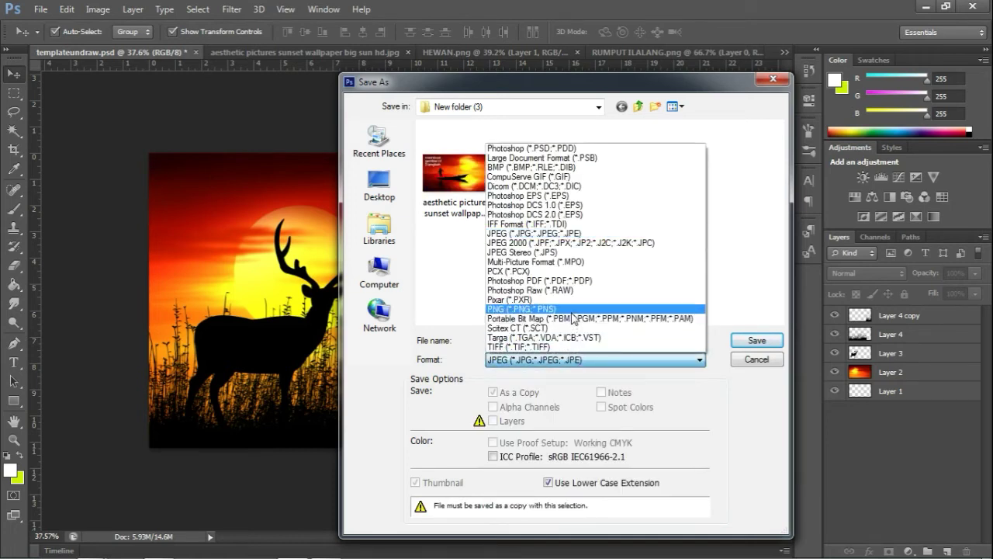
click(571, 317)
click(576, 361)
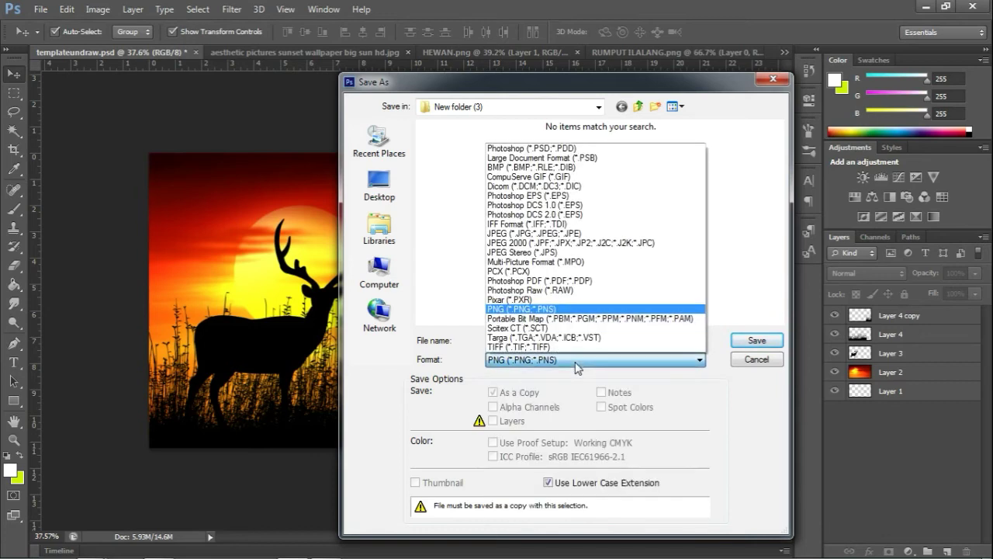
click(577, 361)
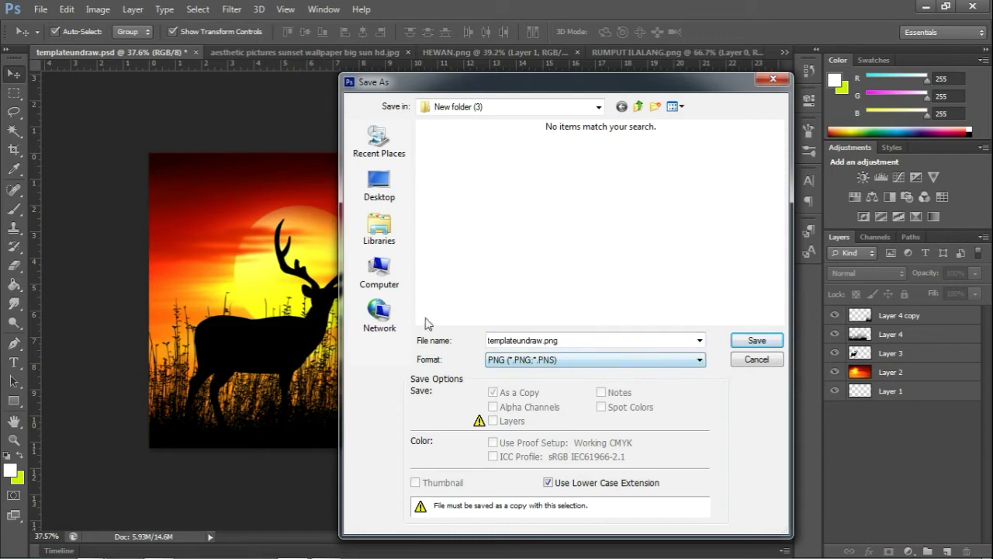
click(755, 359)
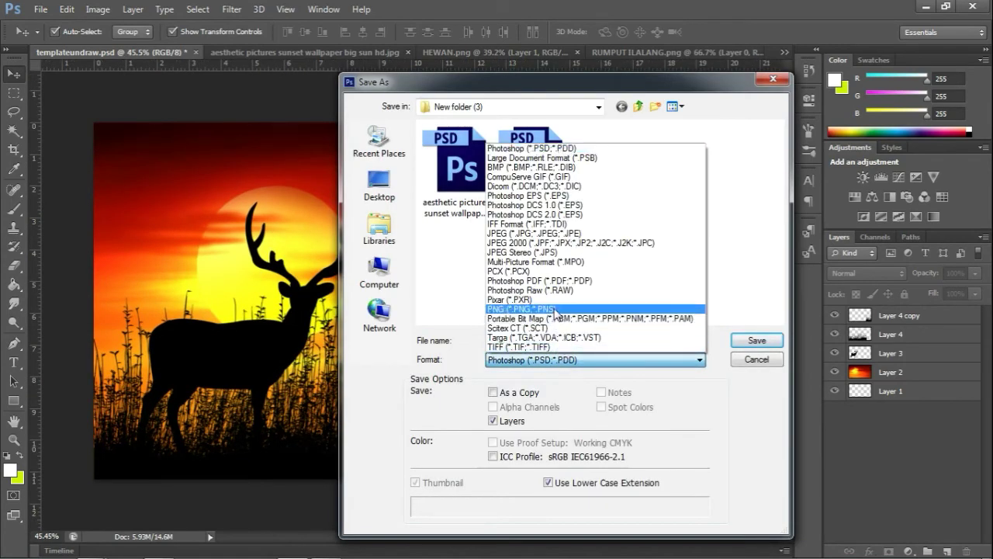
Step: Set the format for saving the composition to JPEG and choose New folder (2) inside UNDRAW as the destination
click(555, 309)
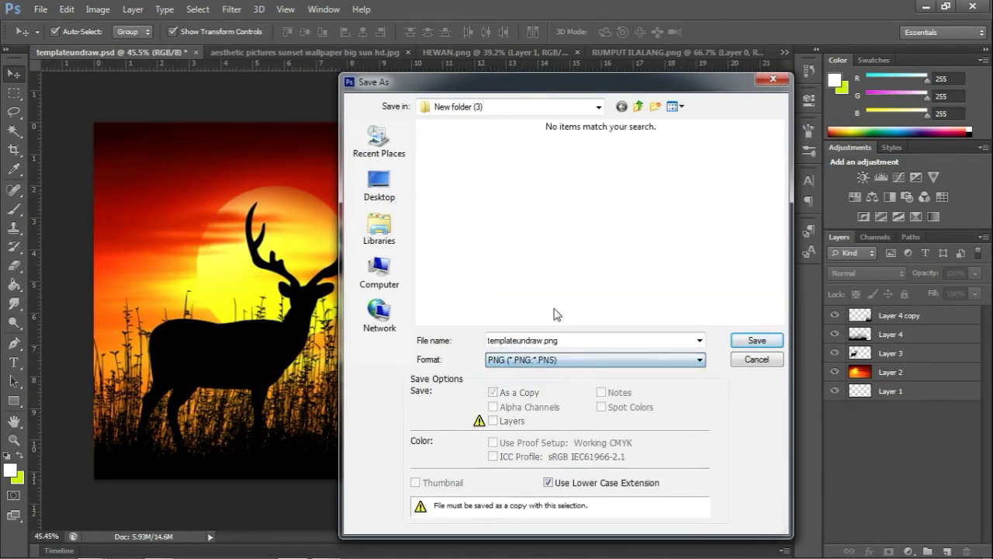
click(558, 359)
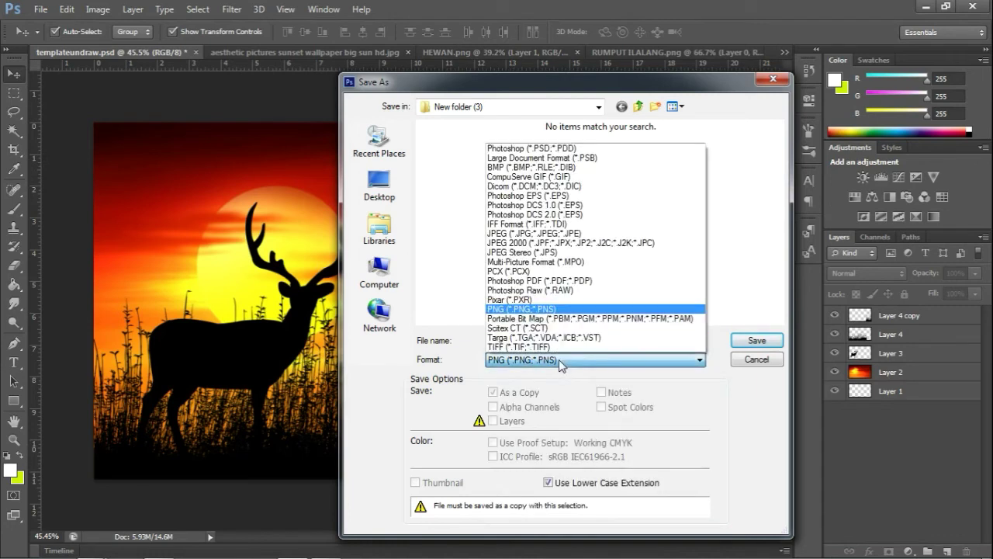
click(561, 234)
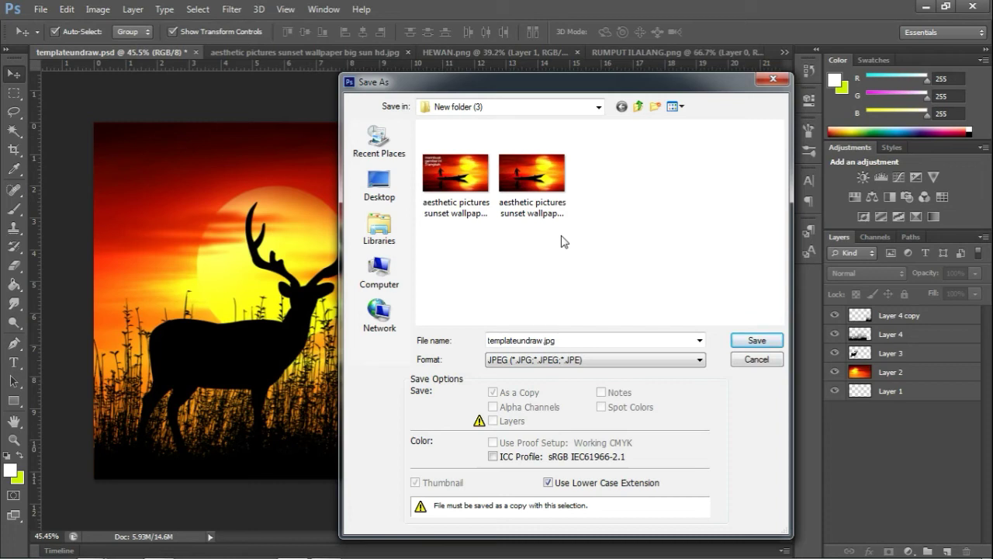
click(638, 106)
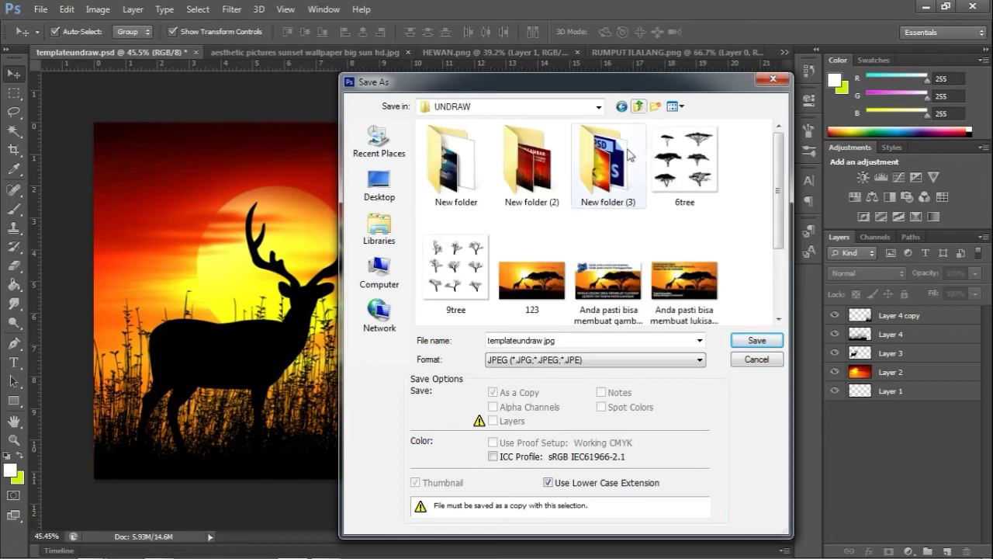
double_click(554, 188)
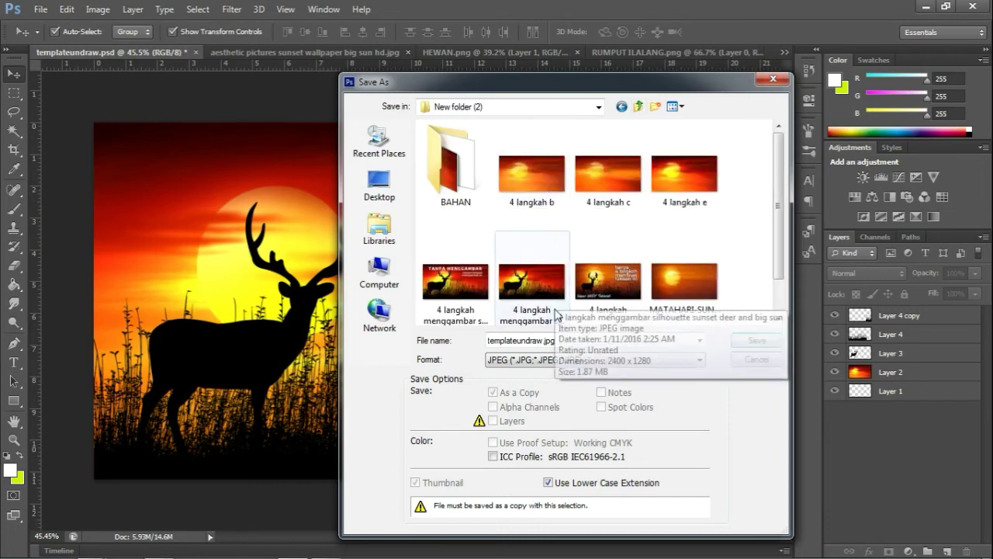
Step: Name the file templateundraw1 and save it as a JPEG at maximum quality 12 with the Baseline ("Standard") option
double_click(571, 339)
click(570, 340)
key(shift+Left)
key(shift+Left)
key(shift+Left)
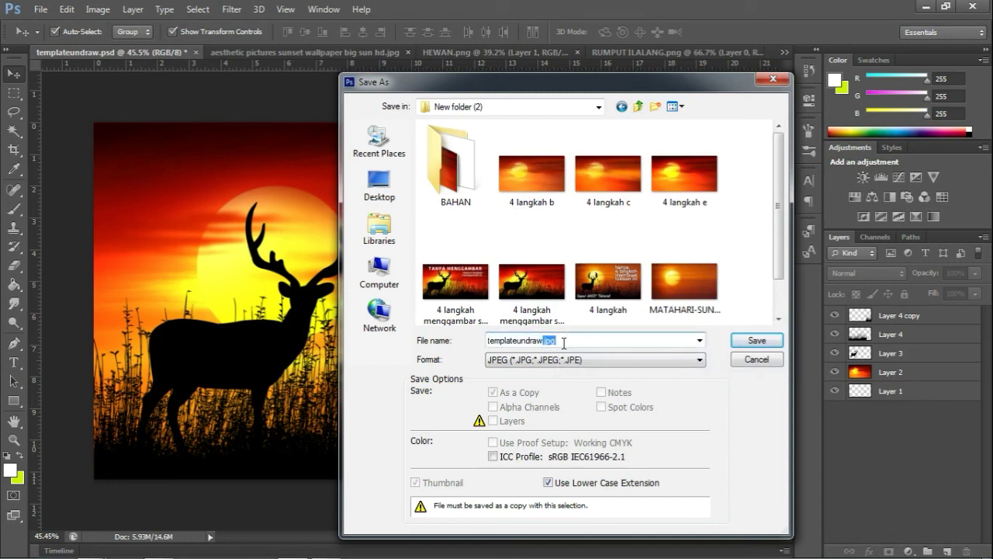
text(1)
click(754, 340)
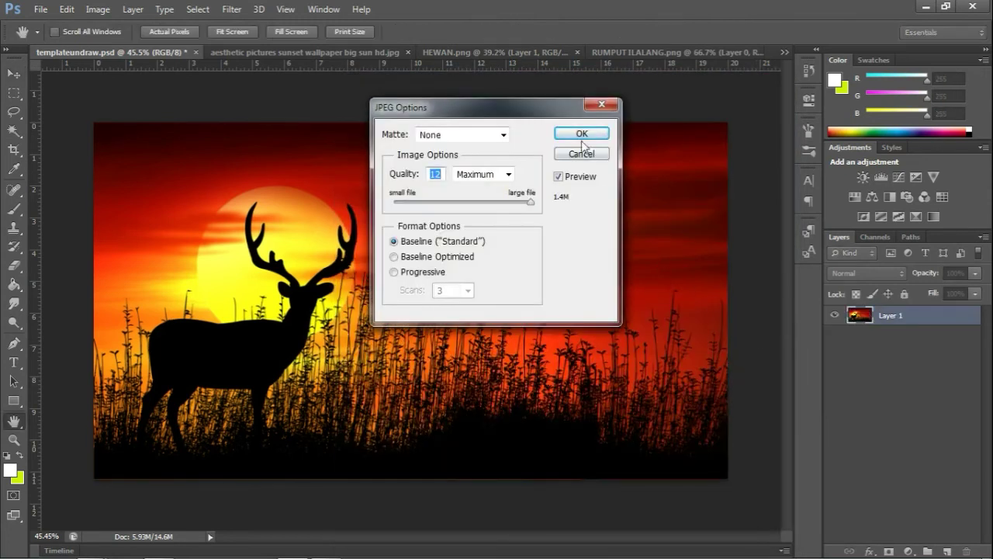
click(581, 134)
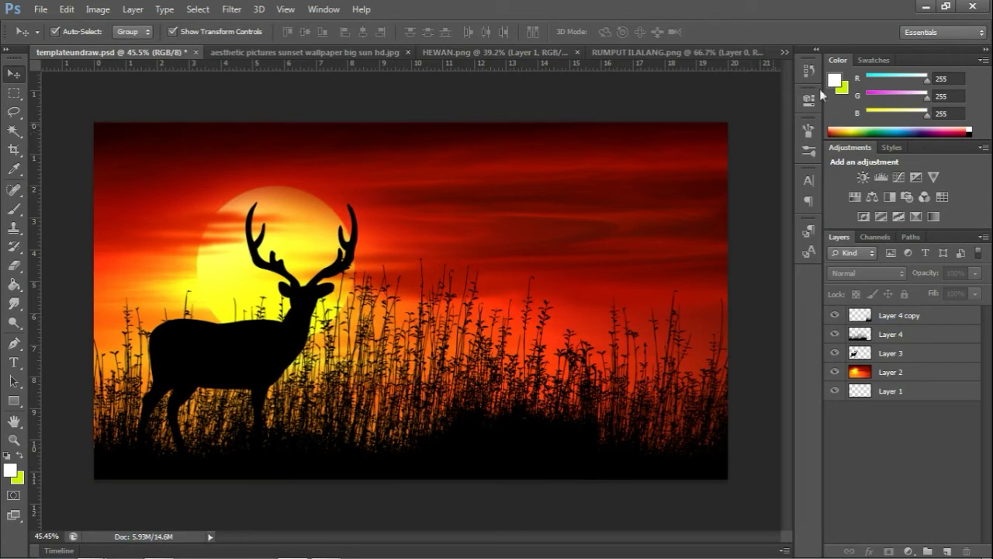
Step: Switch from Photoshop to the File Explorer window showing BAHAN and go up to its parent, New folder (2)
click(925, 10)
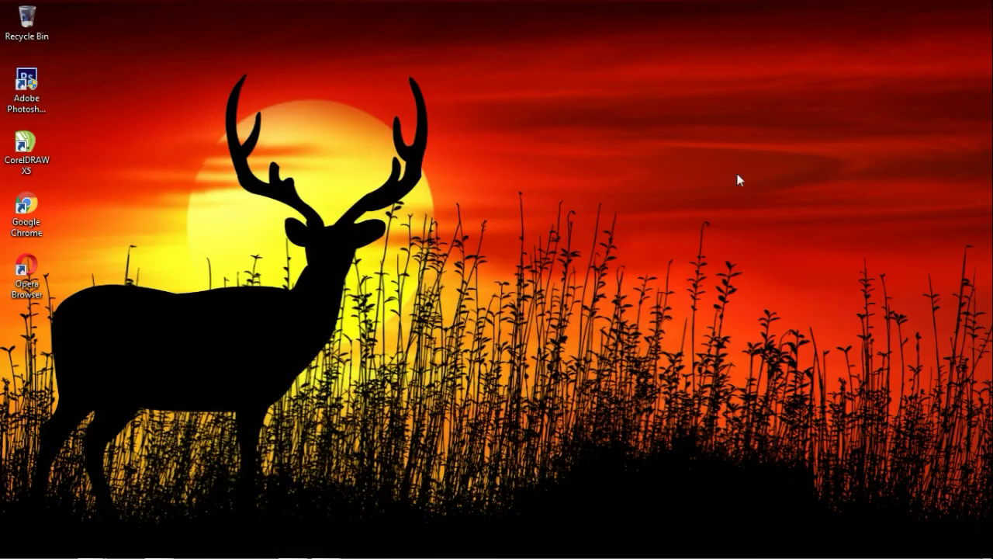
mouse_move(159, 555)
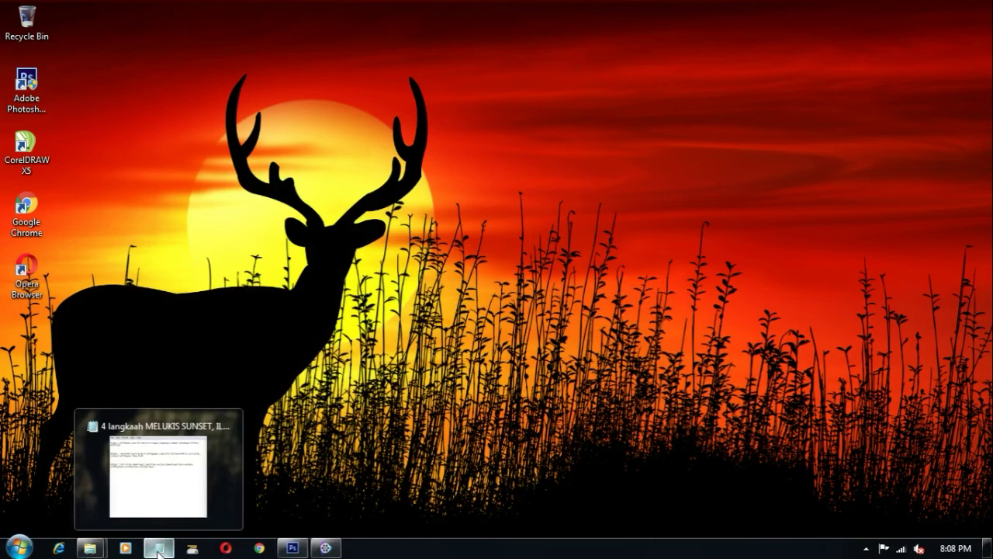
mouse_move(97, 551)
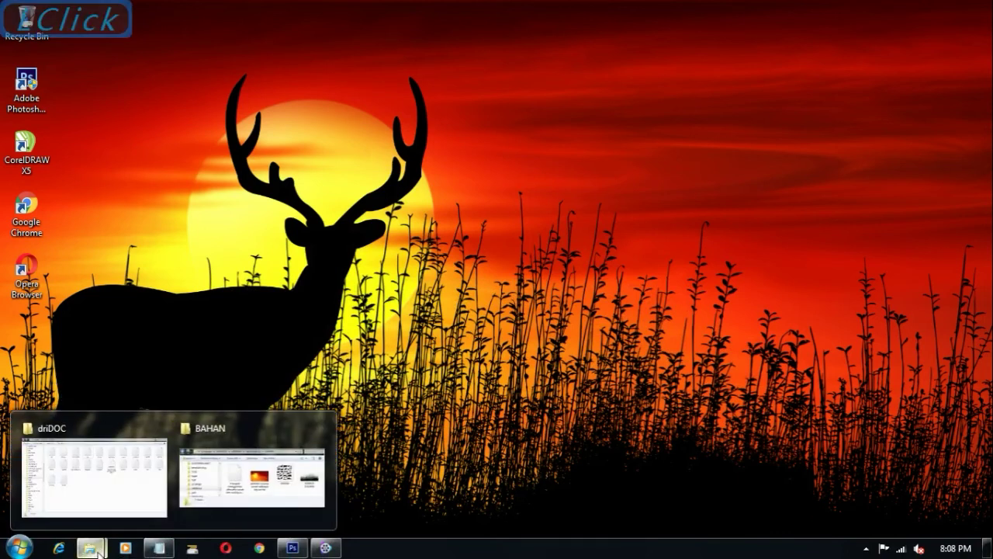
click(283, 483)
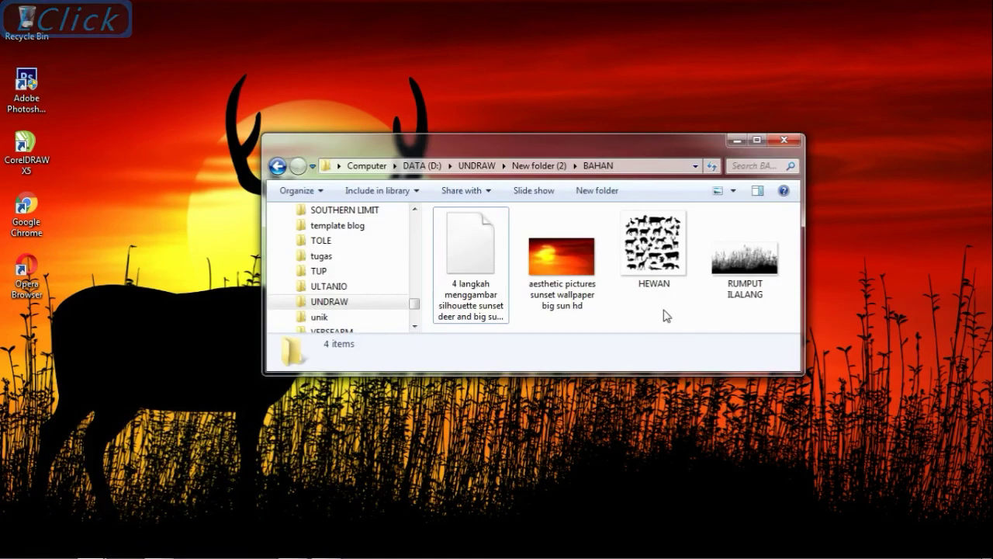
click(548, 167)
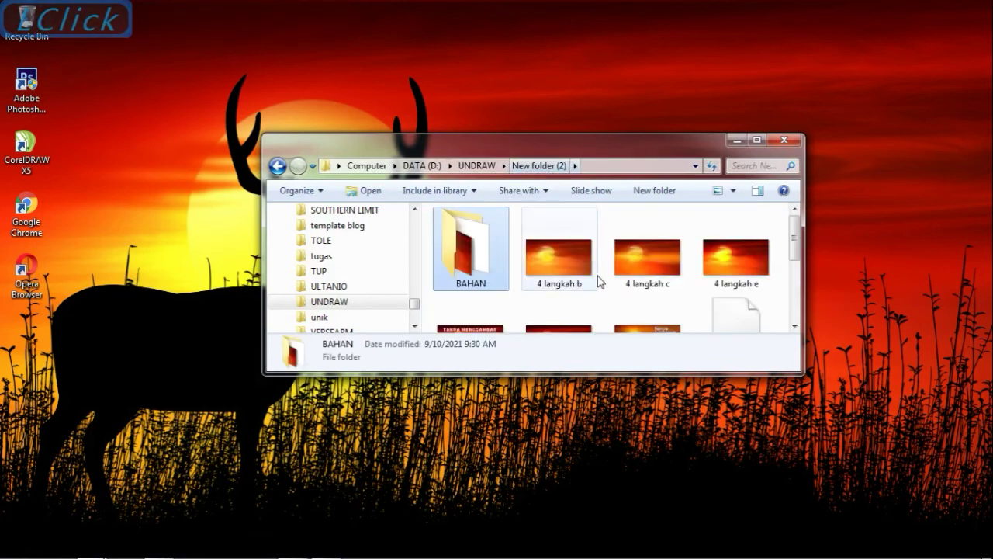
Step: Set the saved templateundraw1 image as the desktop background, reveal the desktop, and switch back to Photoshop
scroll(599, 283, down, 2)
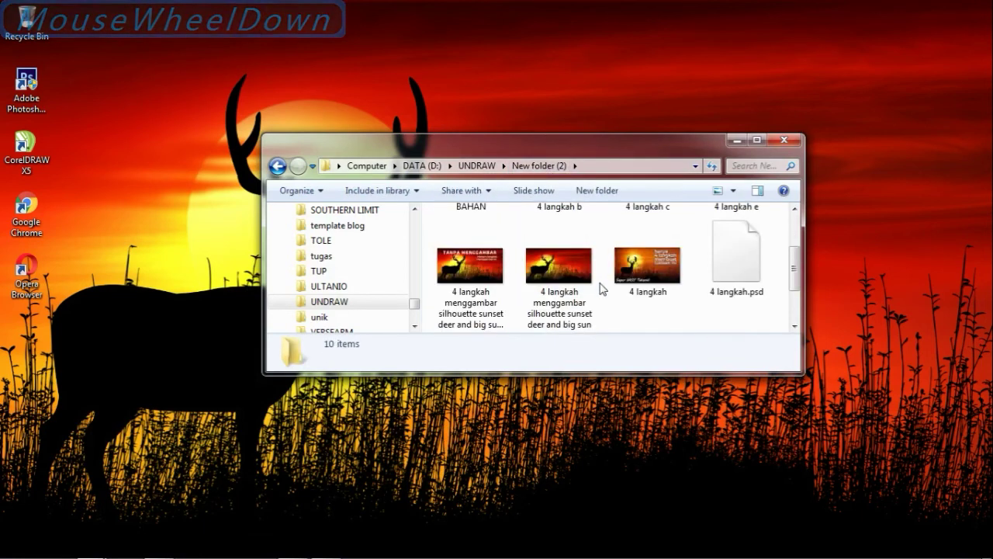
scroll(602, 288, down, 2)
click(562, 289)
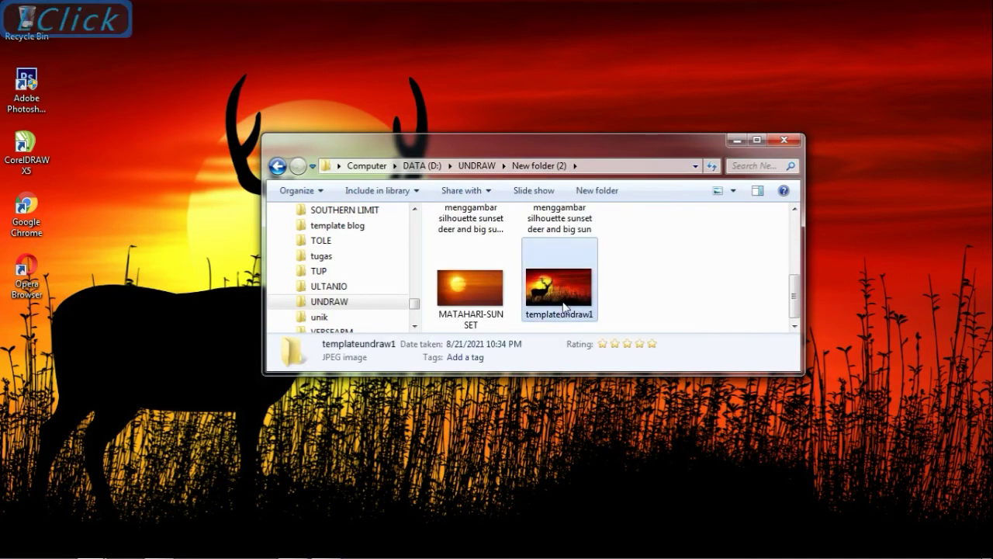
right_click(564, 302)
click(635, 205)
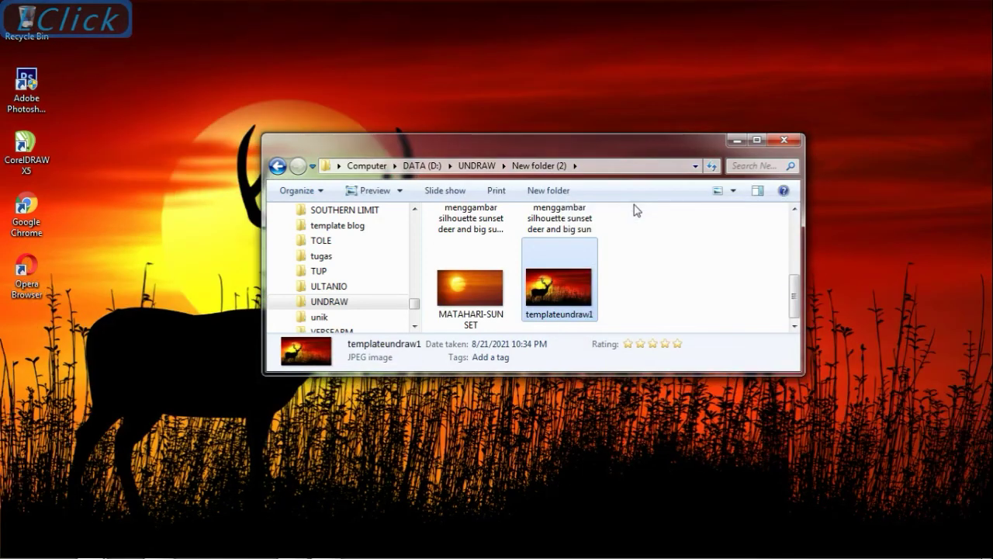
click(734, 140)
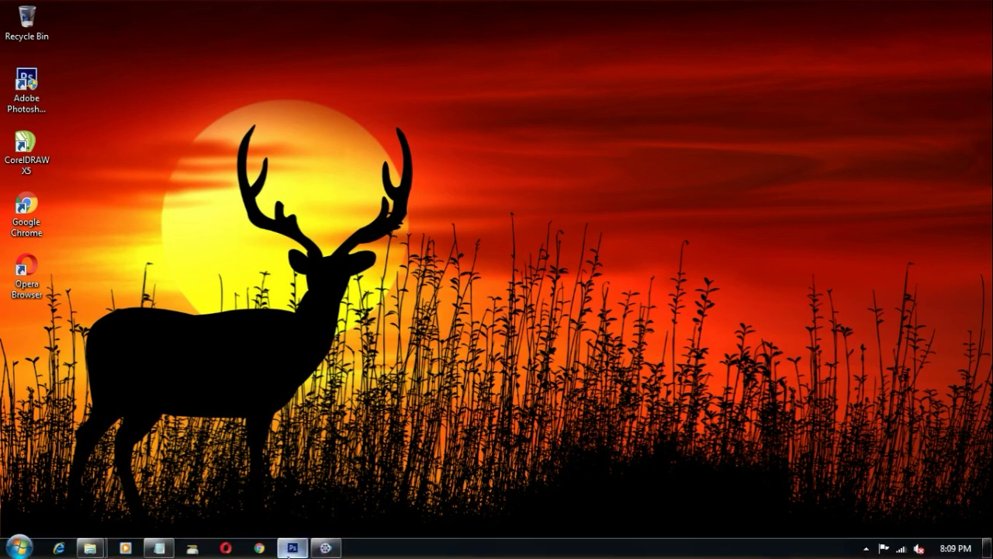
click(299, 549)
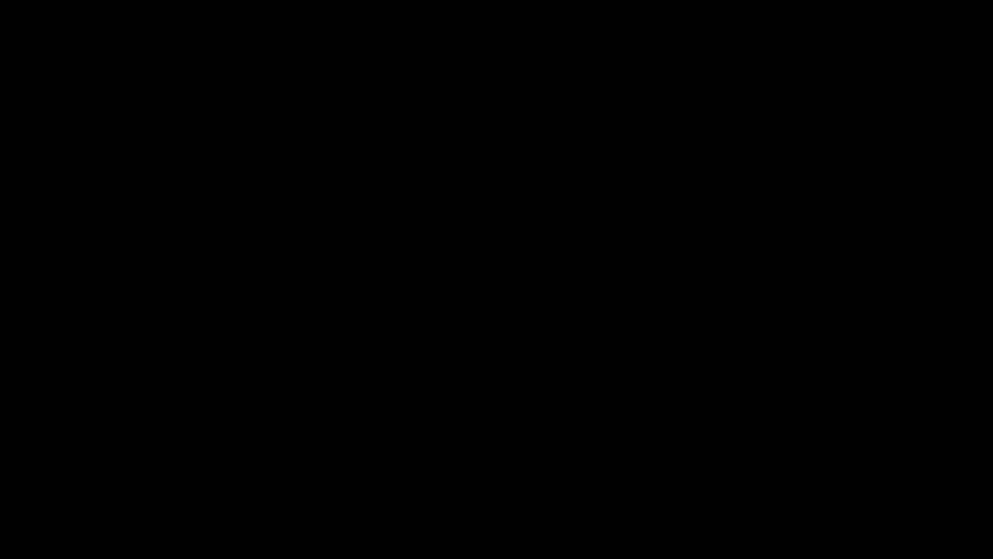